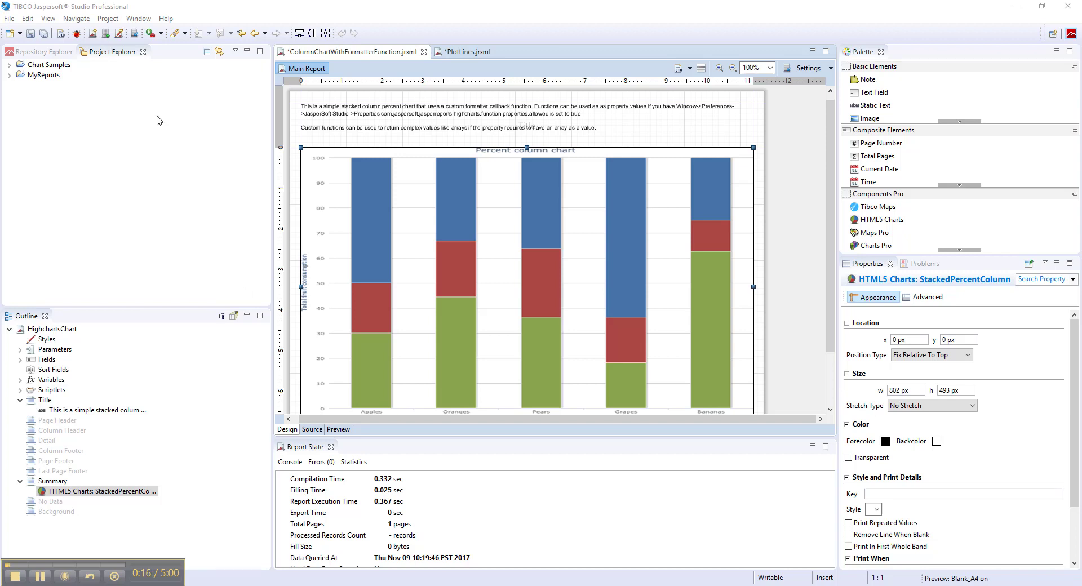
# Step: Open the Jaspersoft Studio Properties preferences page and briefly filter the list by 'fun'
pyautogui.click(129, 18)
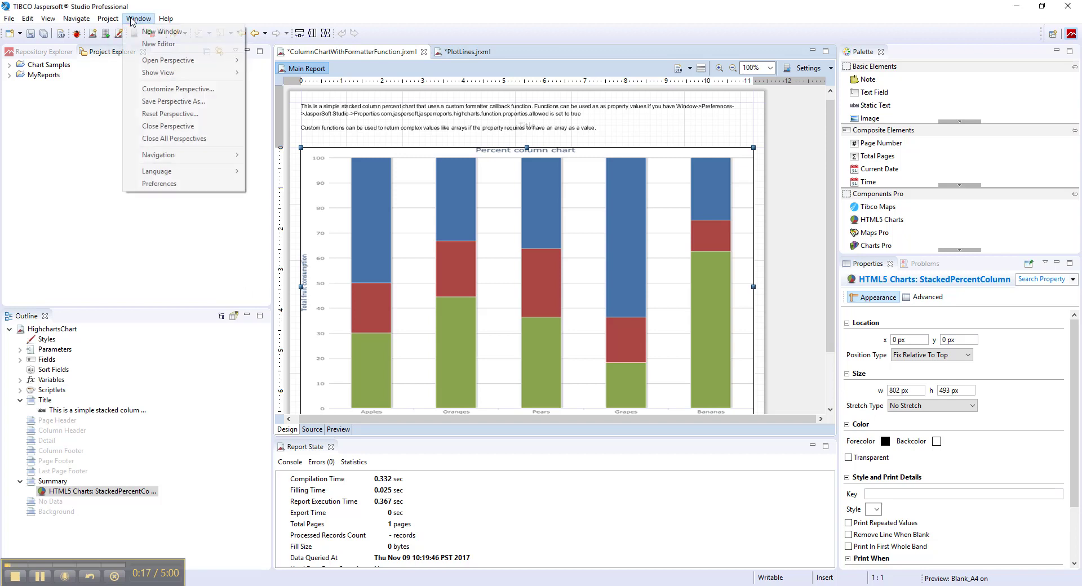
pyautogui.click(173, 183)
pyautogui.click(409, 99)
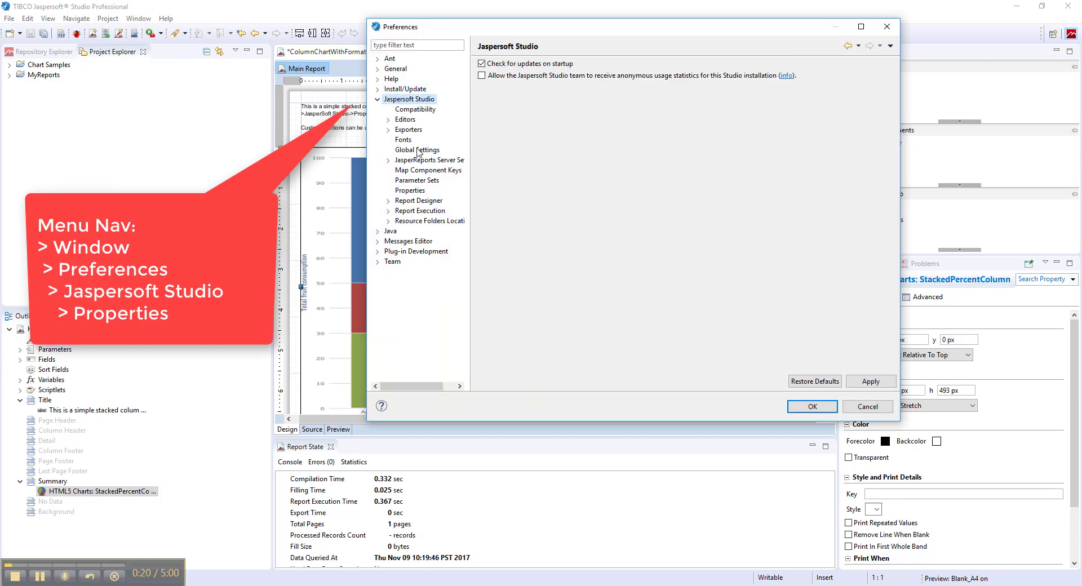
pyautogui.click(410, 191)
pyautogui.click(815, 66)
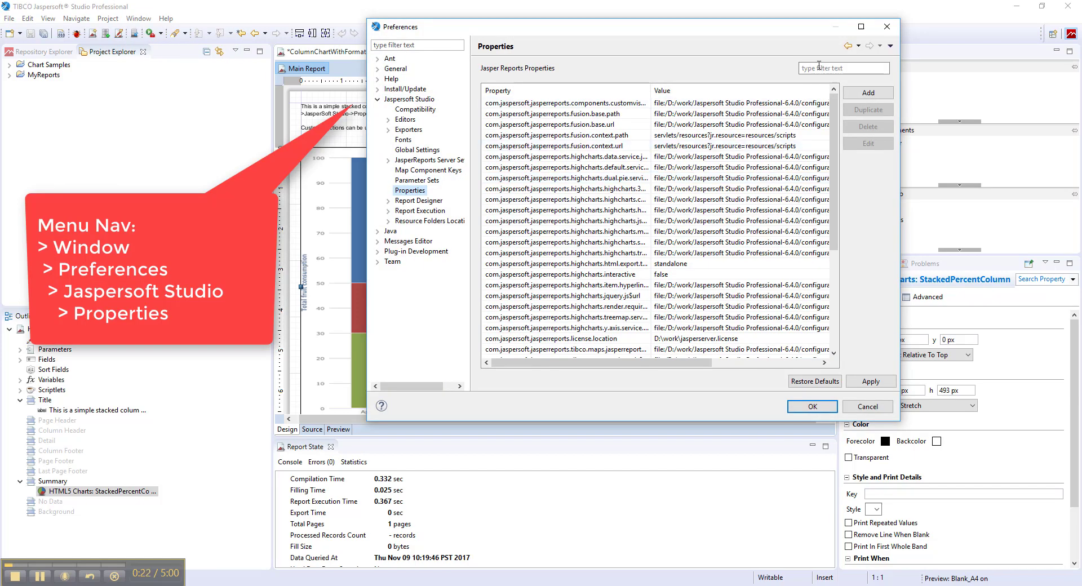
pyautogui.write('fun')
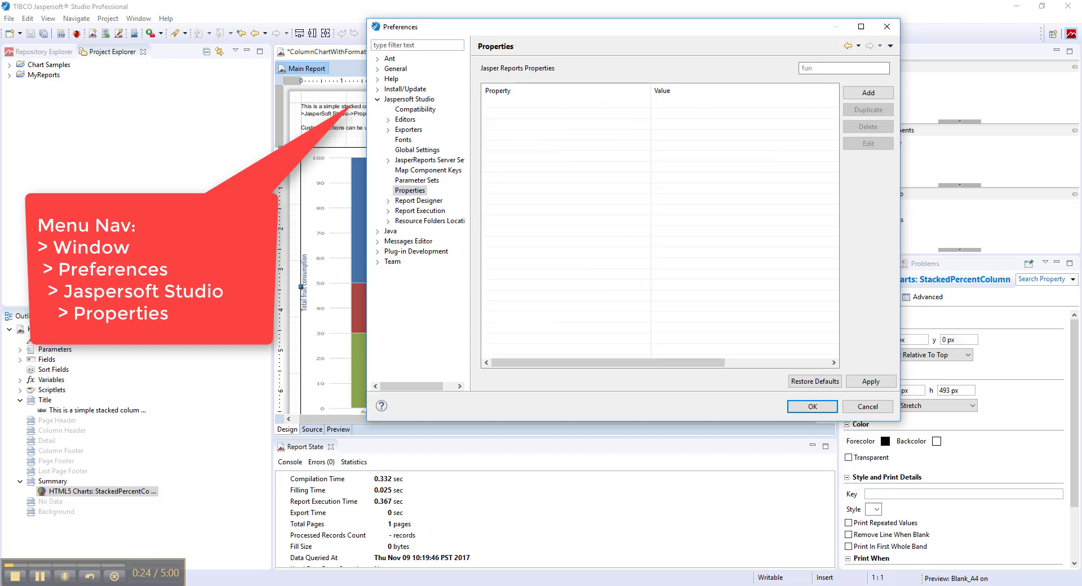
pyautogui.press('BackSpace')
pyautogui.press('BackSpace')
pyautogui.press('BackSpace')
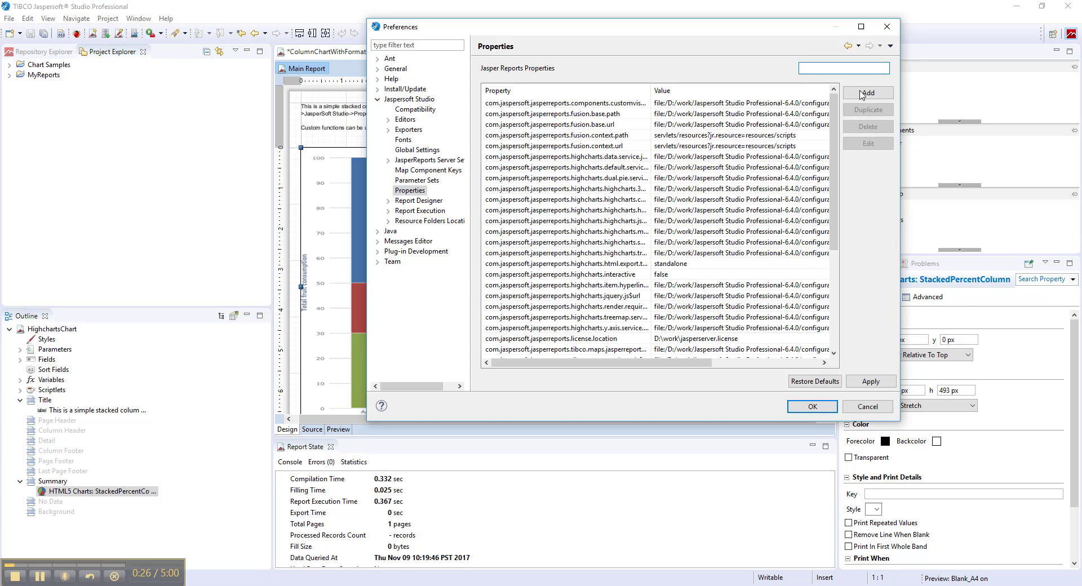
# Step: Add com.jaspersoft.jasperreports.highcharts.function.properties.allowed with value true, then apply and close Preferences
pyautogui.click(861, 94)
pyautogui.write('com.jaspersoft.jasperreports.highcharts.function.properties.allowed')
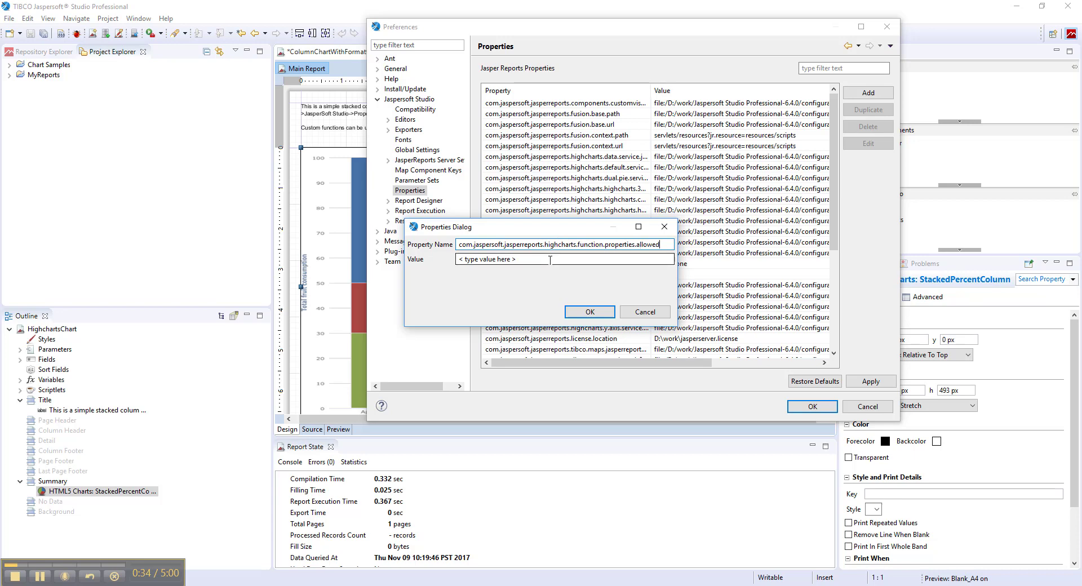
pyautogui.press('Tab')
pyautogui.write('t')
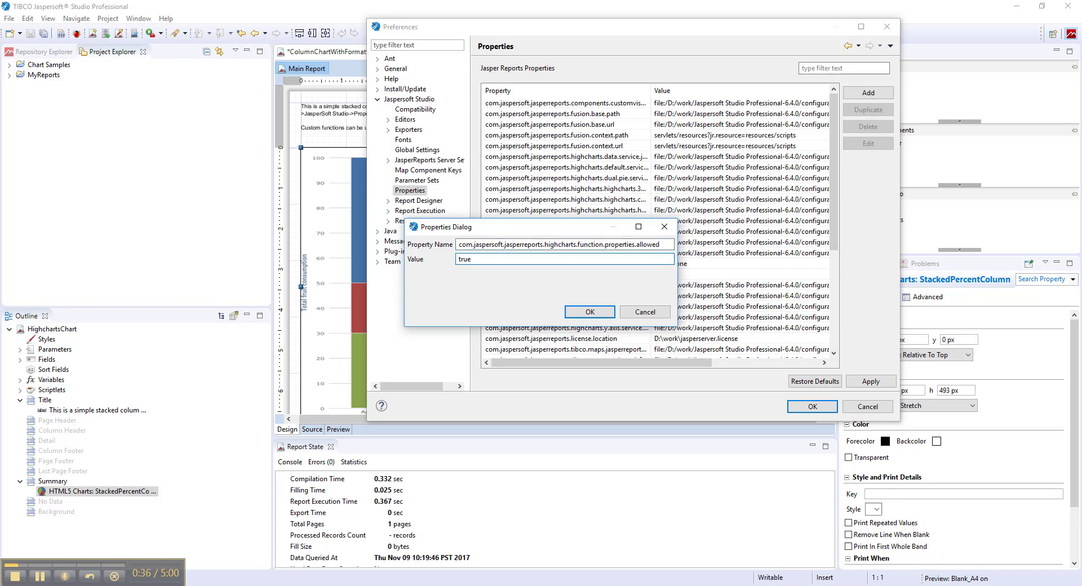
pyautogui.click(564, 308)
pyautogui.click(871, 381)
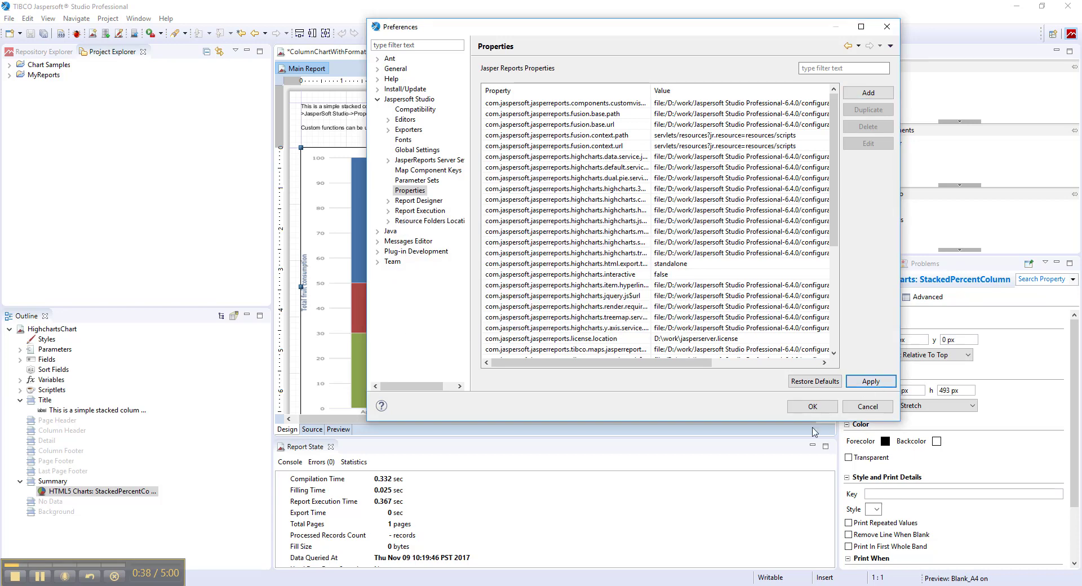
pyautogui.click(812, 406)
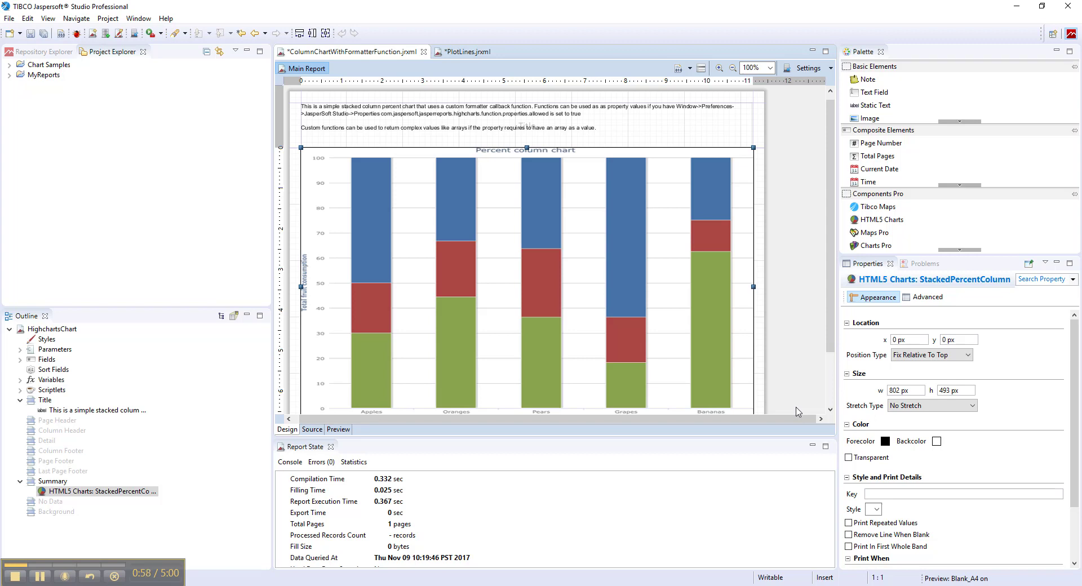
pyautogui.rightClick(597, 257)
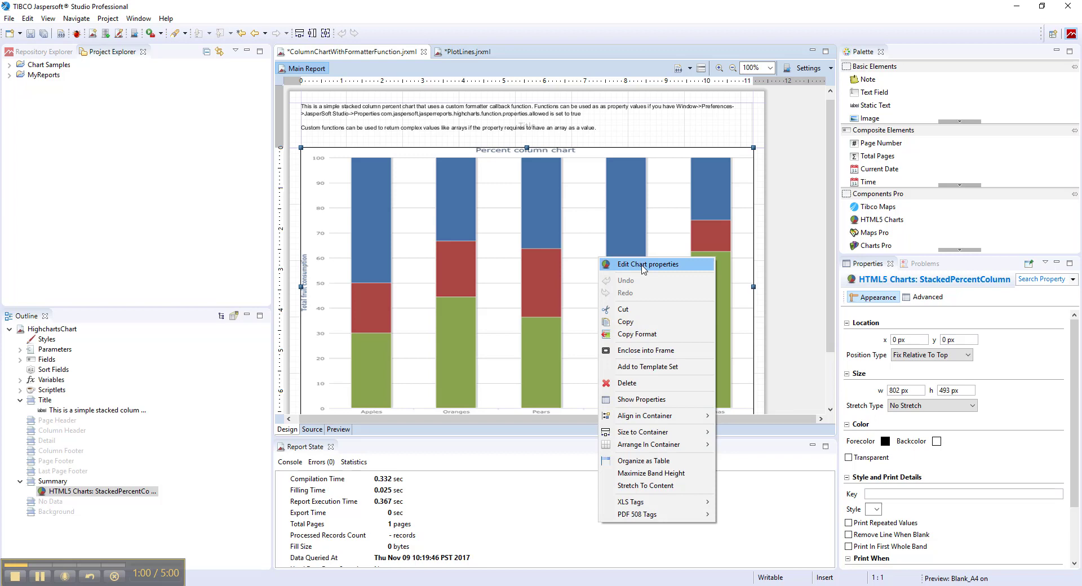
pyautogui.click(643, 265)
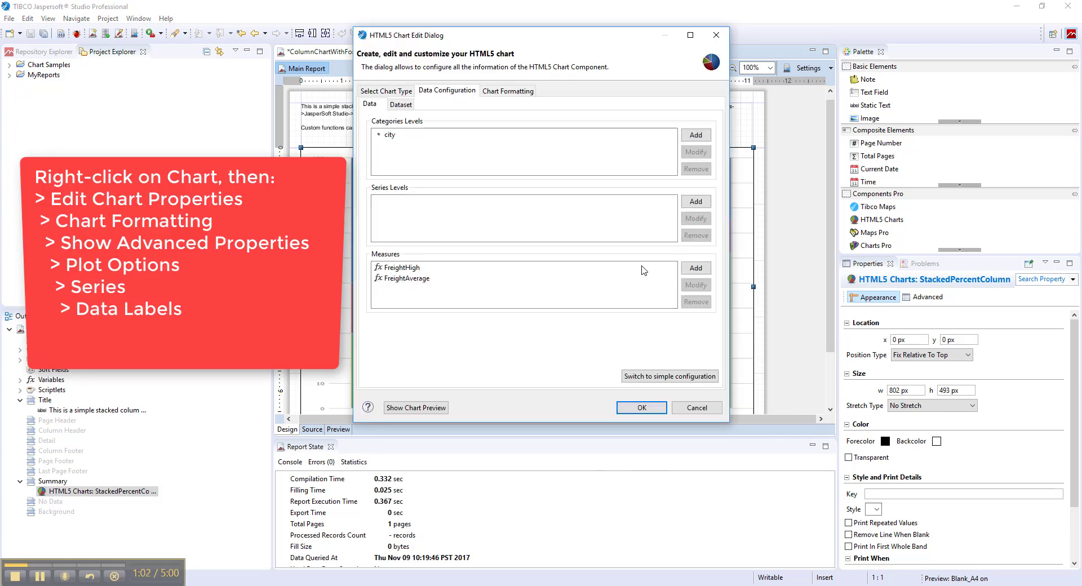
pyautogui.click(507, 92)
pyautogui.click(665, 377)
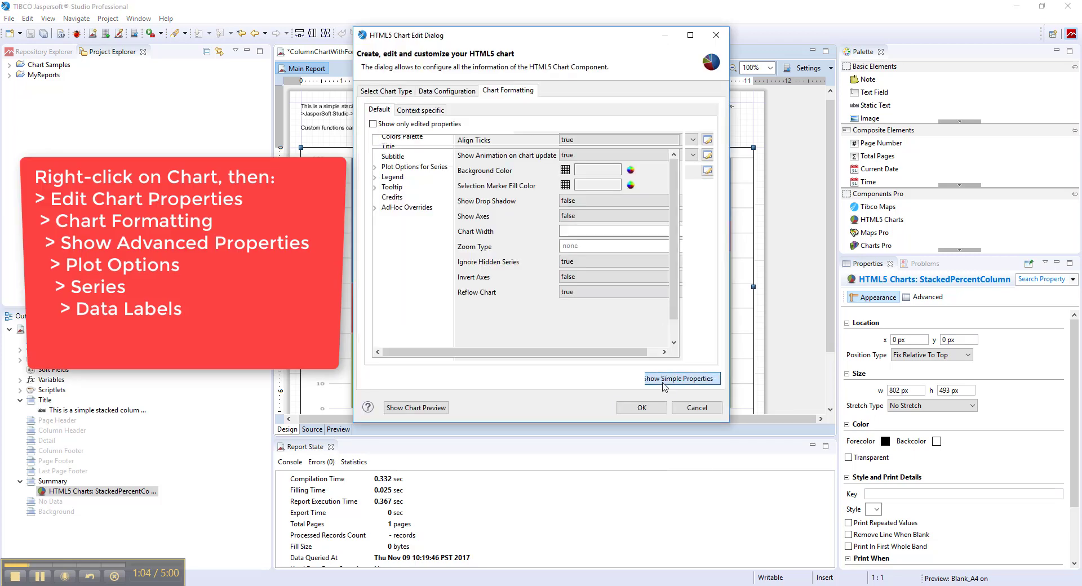
pyautogui.click(379, 304)
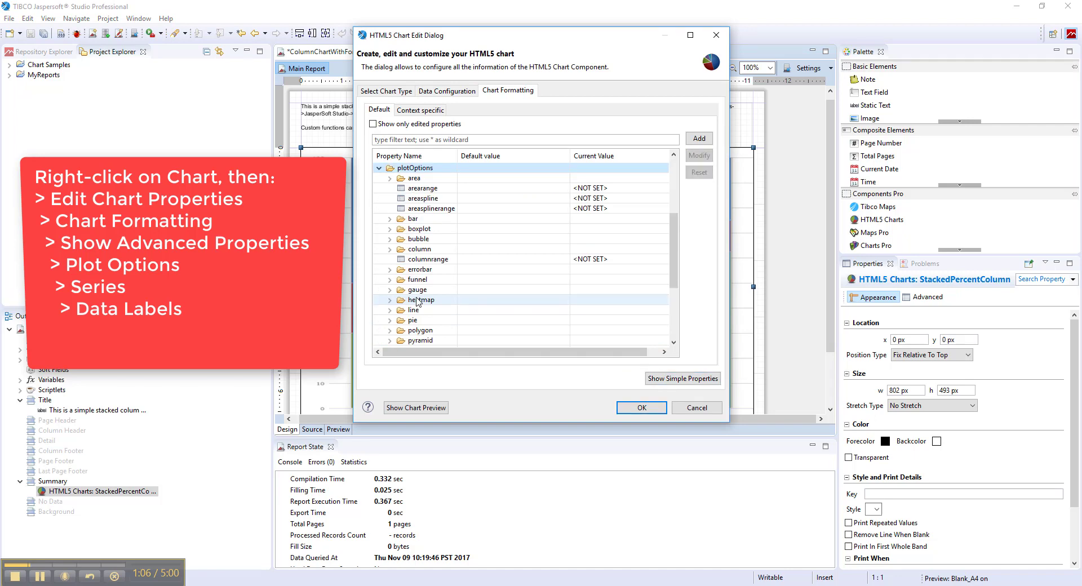
pyautogui.scroll(-2, 383, 304)
pyautogui.click(390, 300)
pyautogui.scroll(-3, 393, 303)
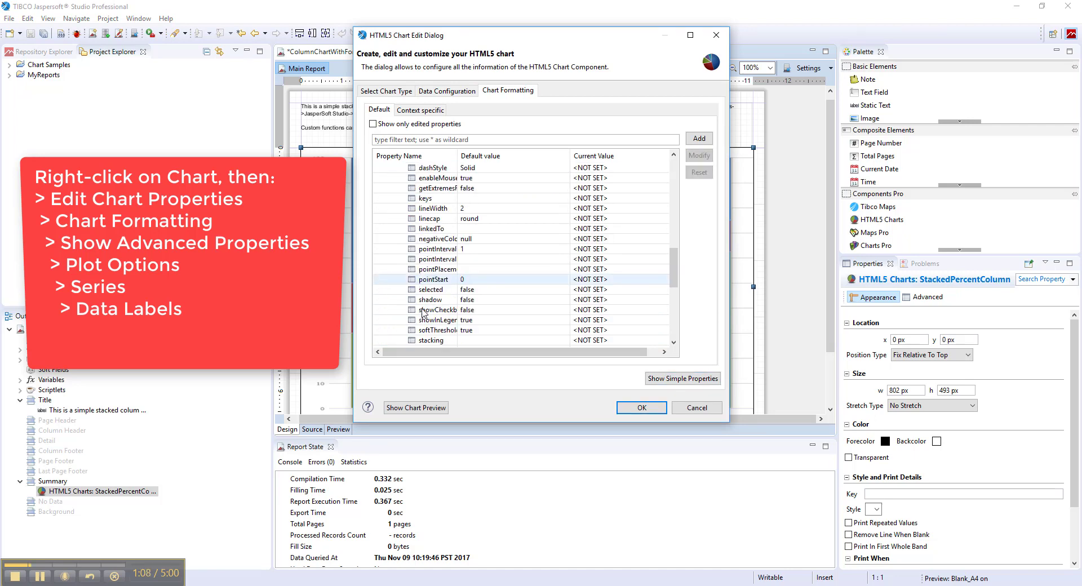
pyautogui.click(400, 300)
pyautogui.scroll(-3, 439, 288)
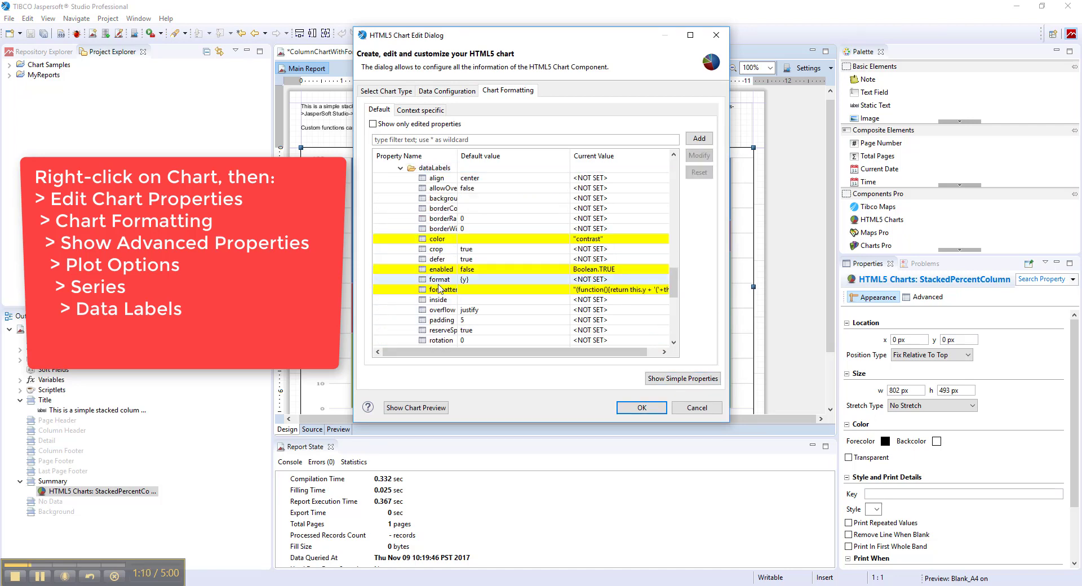
pyautogui.doubleClick(510, 290)
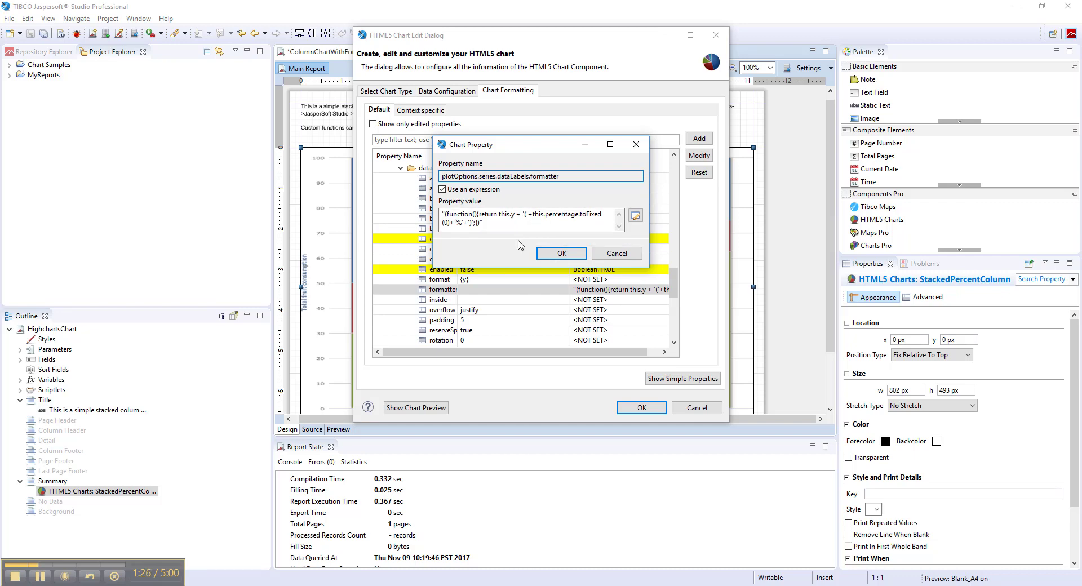
pyautogui.click(555, 254)
pyautogui.click(638, 407)
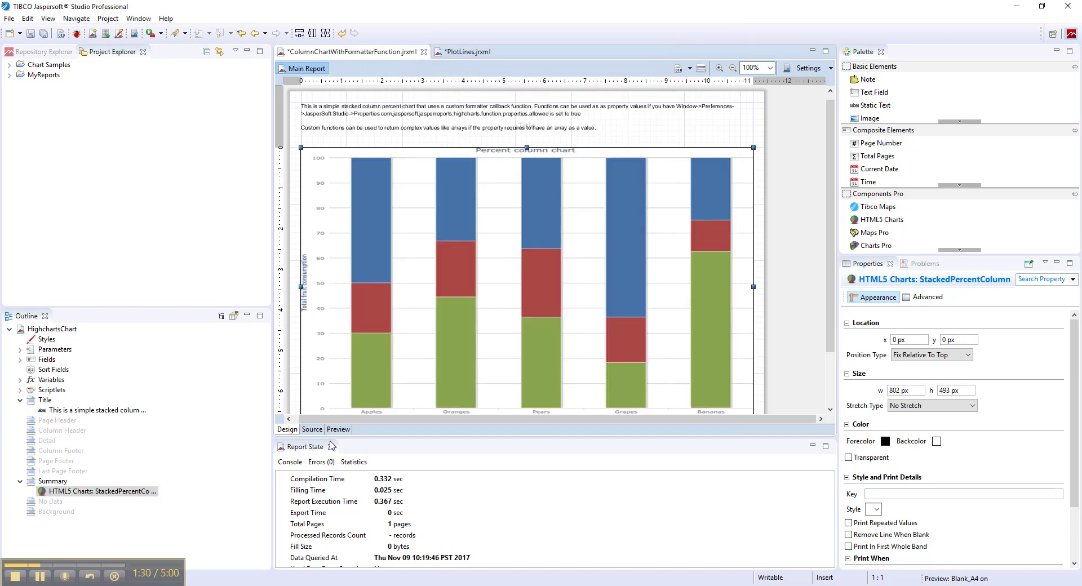
pyautogui.click(340, 429)
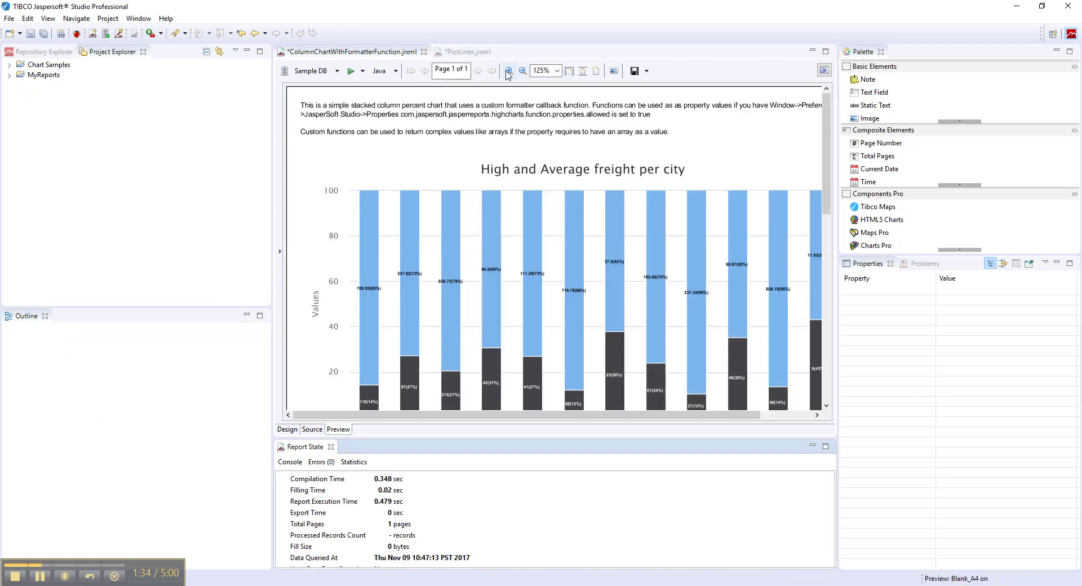
pyautogui.click(508, 71)
pyautogui.click(508, 71)
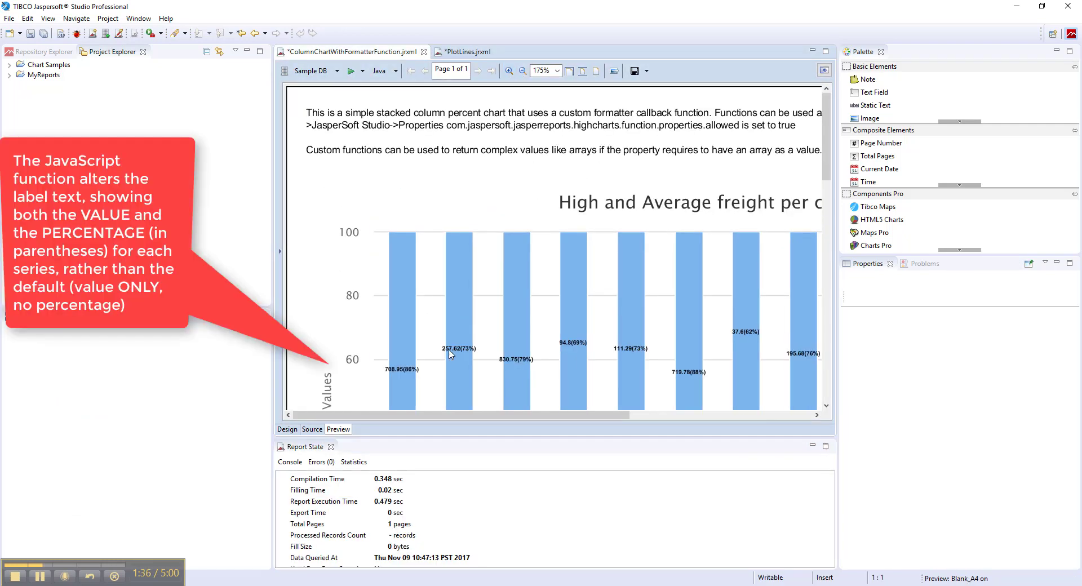
pyautogui.scroll(-3, 470, 354)
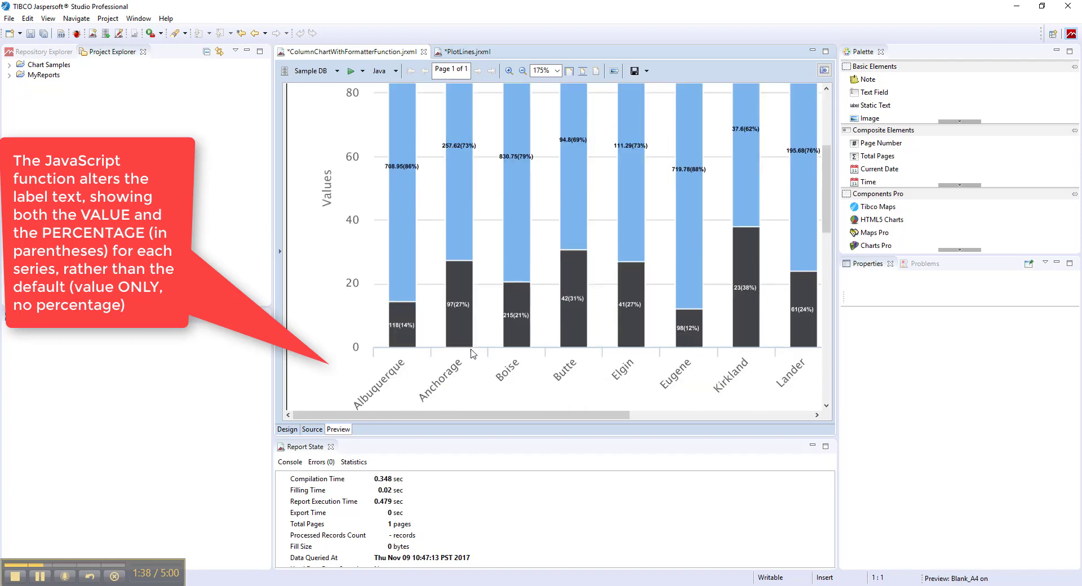
pyautogui.click(524, 71)
# Step: Zoom the preview back out, return to Design, and open the application Preferences
pyautogui.click(524, 71)
pyautogui.click(287, 430)
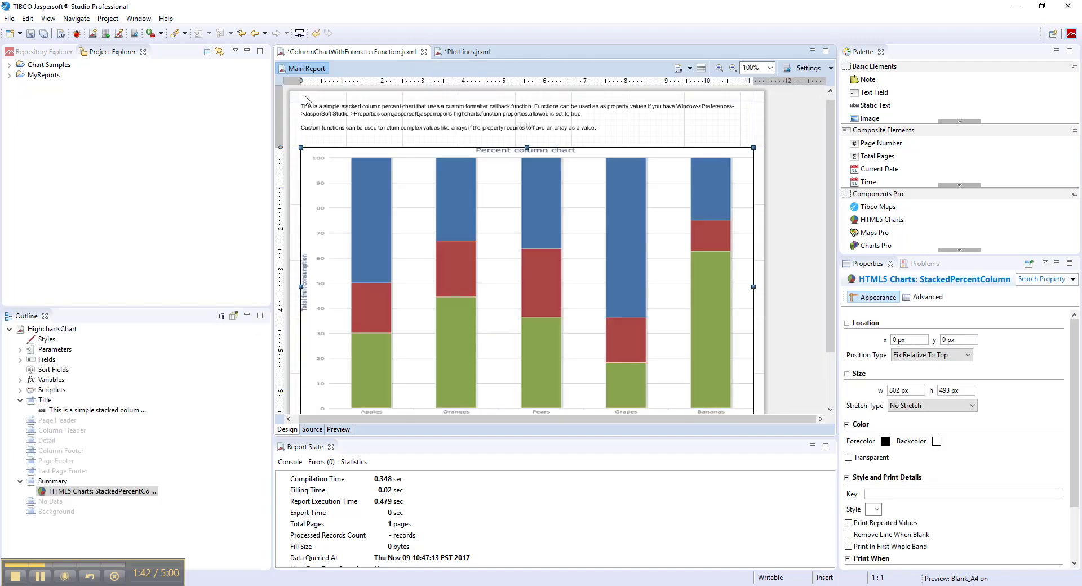
pyautogui.click(139, 18)
pyautogui.click(213, 191)
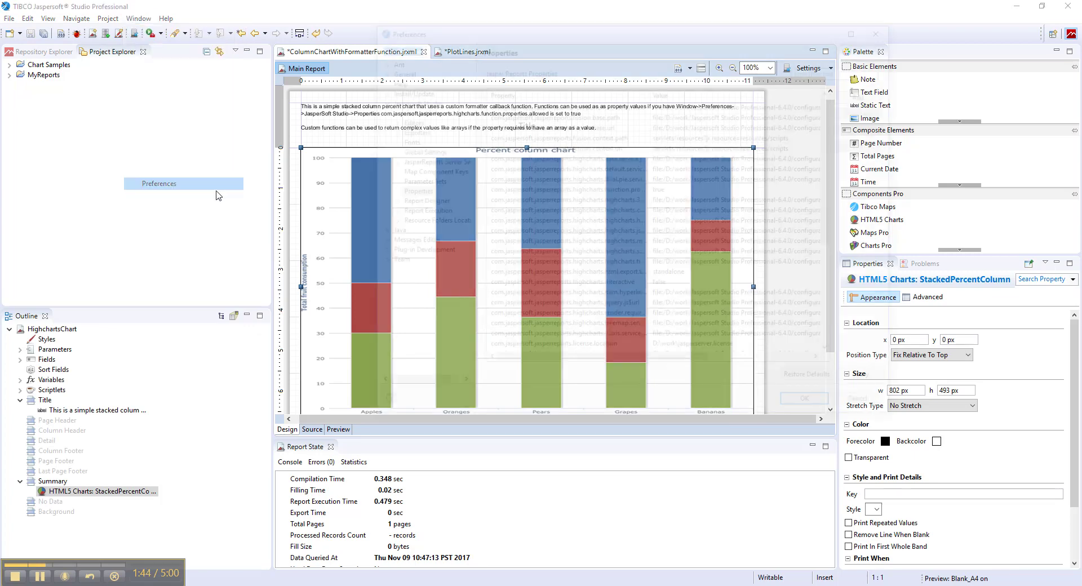
# Step: Filter by 'fun', delete the highcharts function-allowed property, save, and show the Preview
pyautogui.click(807, 69)
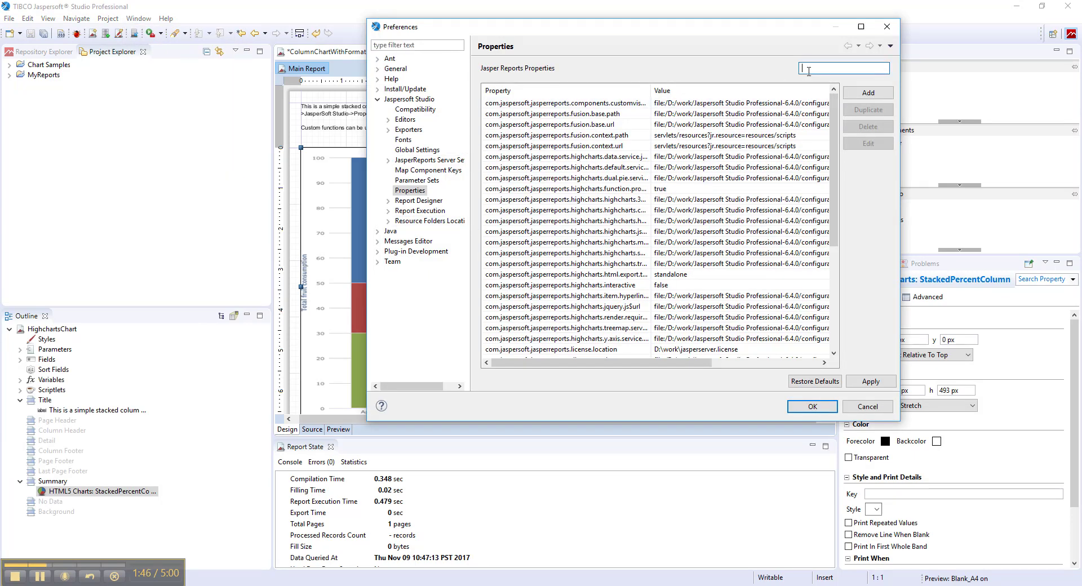
pyautogui.write('fun')
pyautogui.click(634, 103)
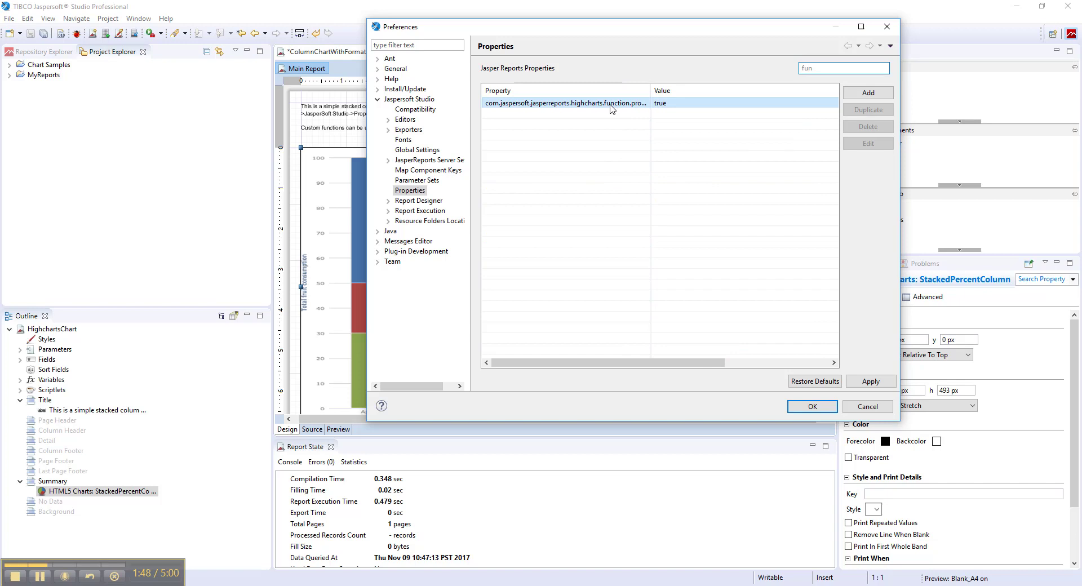
pyautogui.click(868, 127)
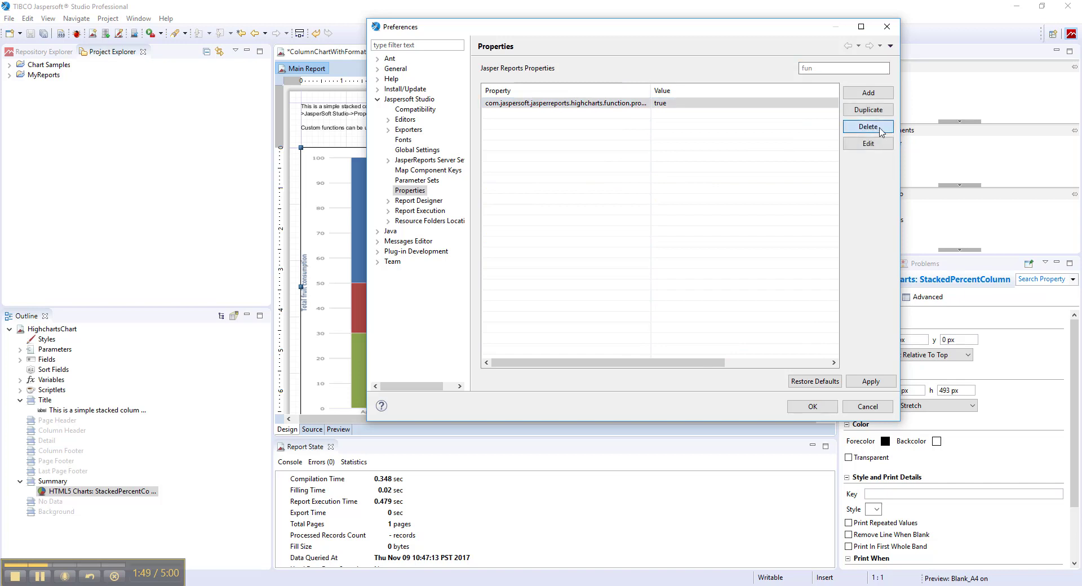
pyautogui.click(812, 406)
pyautogui.click(342, 431)
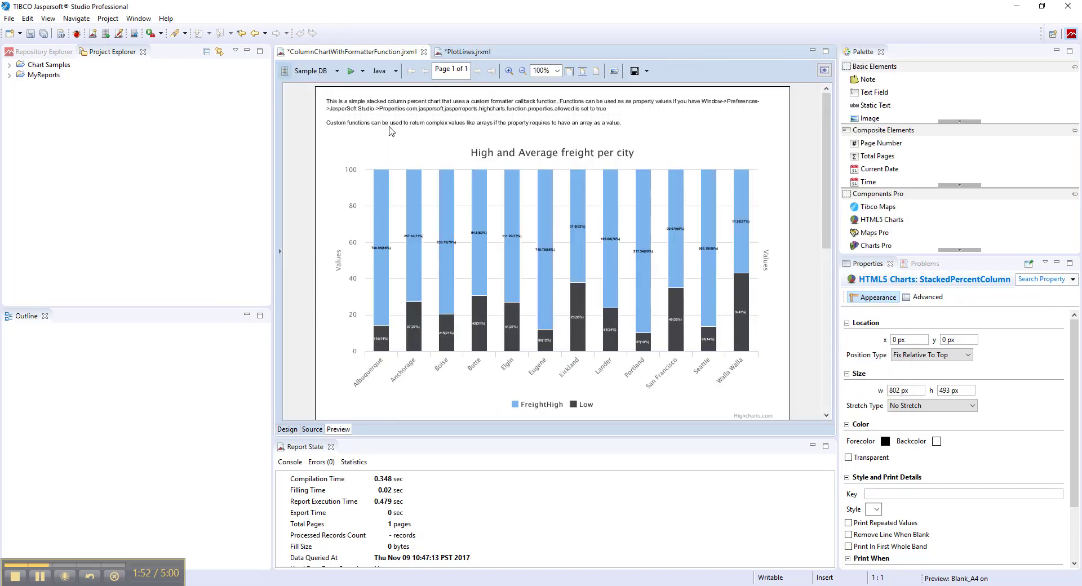
# Step: Rerun the report and zoom in to check the chart labels, then reset to 100%
pyautogui.click(350, 72)
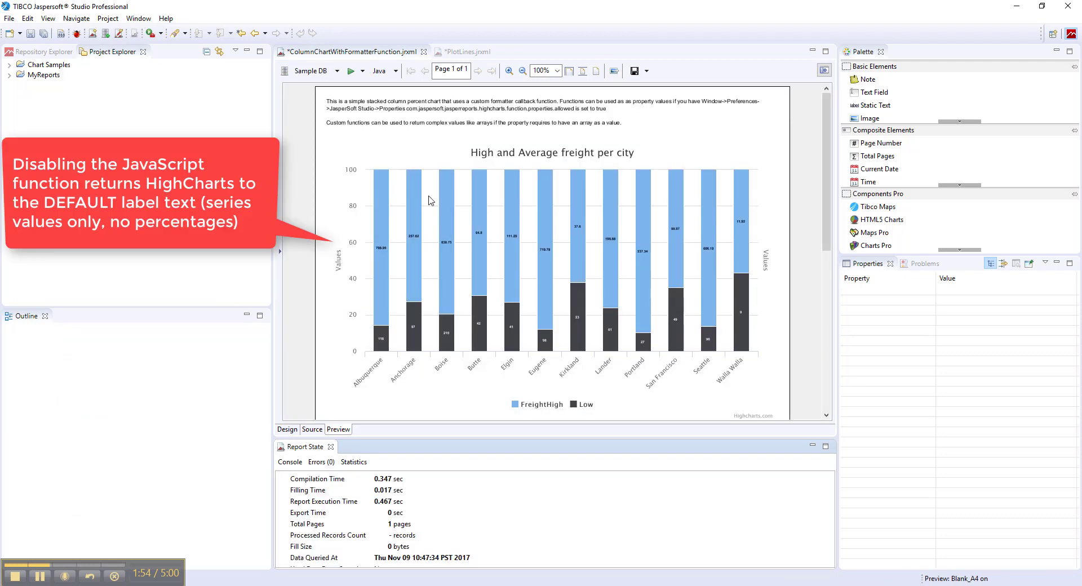
pyautogui.click(508, 71)
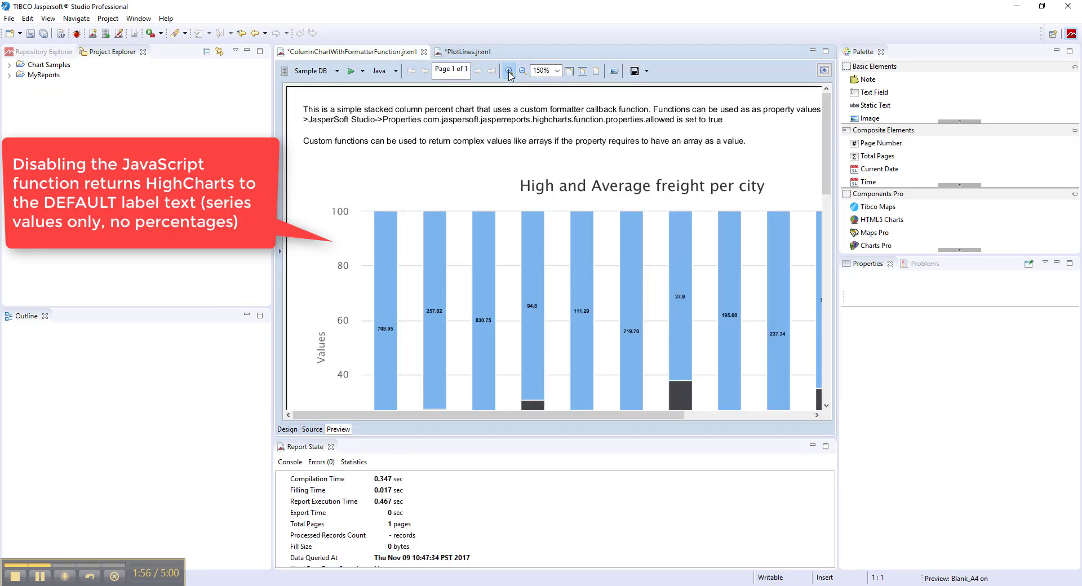
pyautogui.scroll(-3, 438, 309)
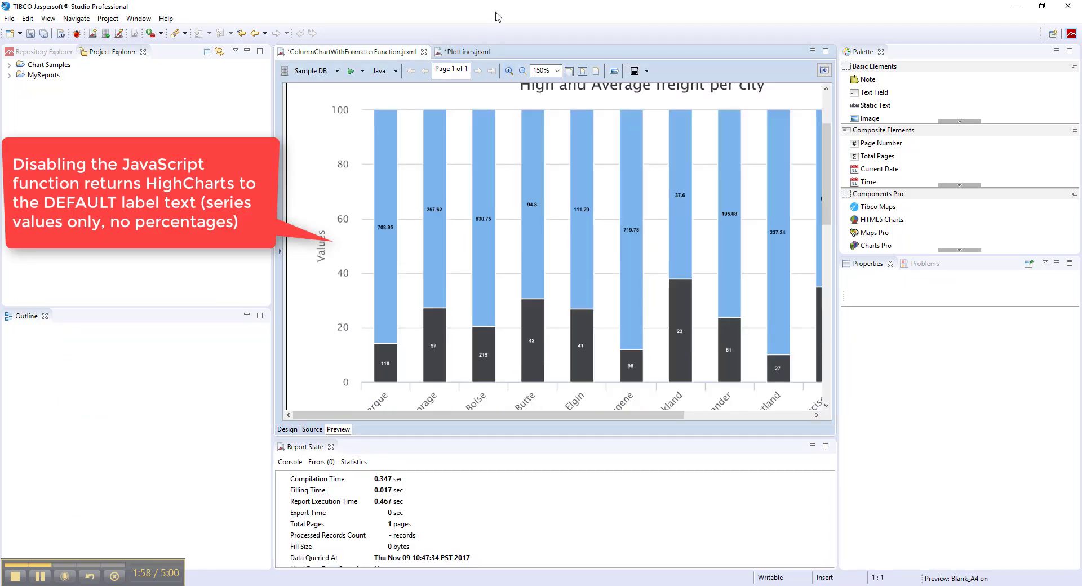
pyautogui.click(523, 71)
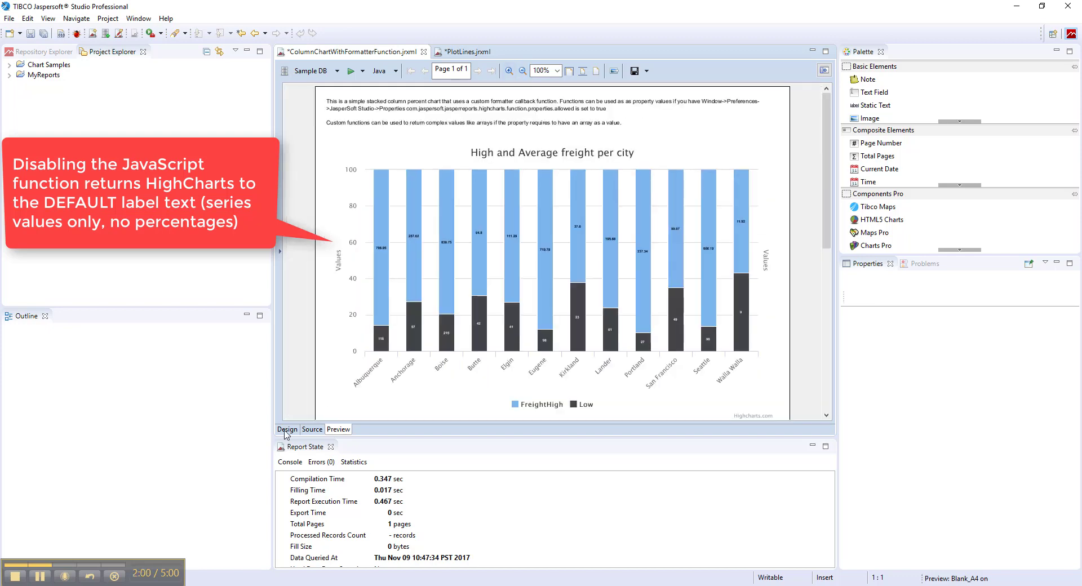
# Step: Return to Design and open the global Preferences at the JasperReports properties list
pyautogui.click(286, 431)
pyautogui.click(139, 18)
pyautogui.click(153, 186)
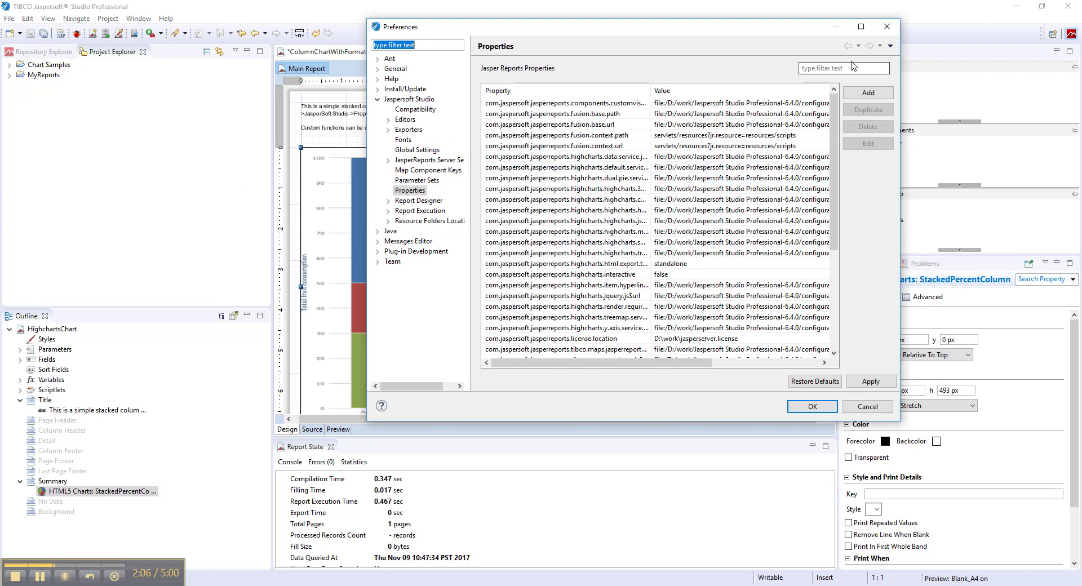
# Step: Re-add highcharts.function.properties.allowed with value true, then apply and close Preferences
pyautogui.click(834, 69)
pyautogui.click(889, 94)
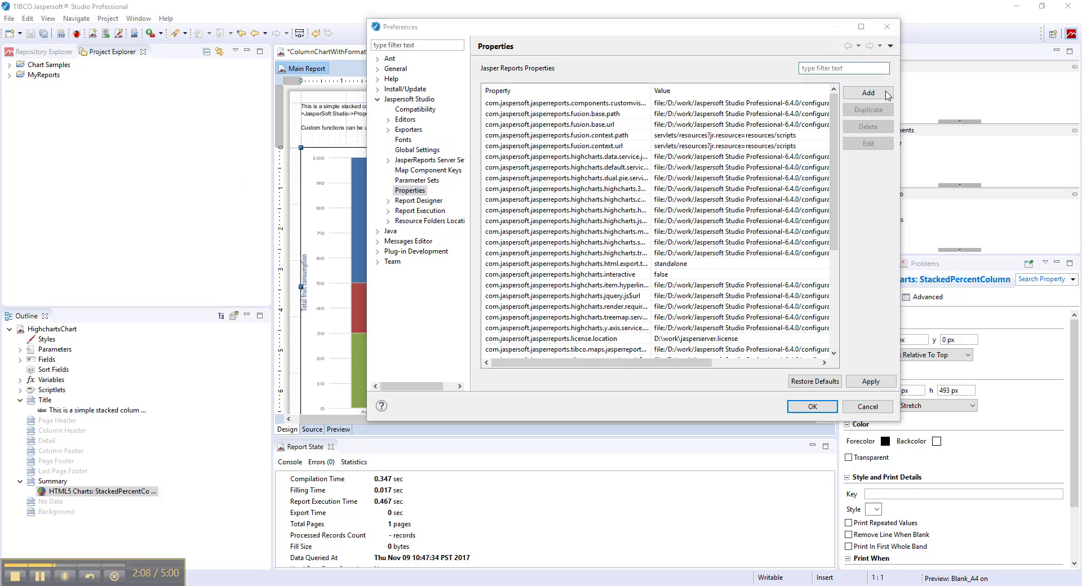
pyautogui.write('com.jaspersoft.jasperreports.highcharts.function.properties.allowed')
pyautogui.press('Tab')
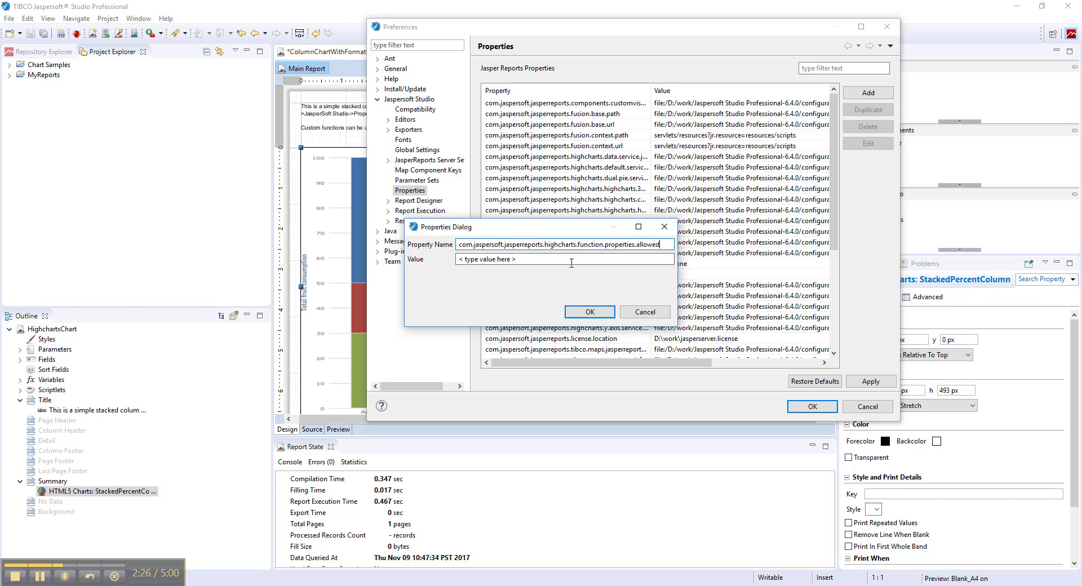
pyautogui.click(571, 259)
pyautogui.write('true')
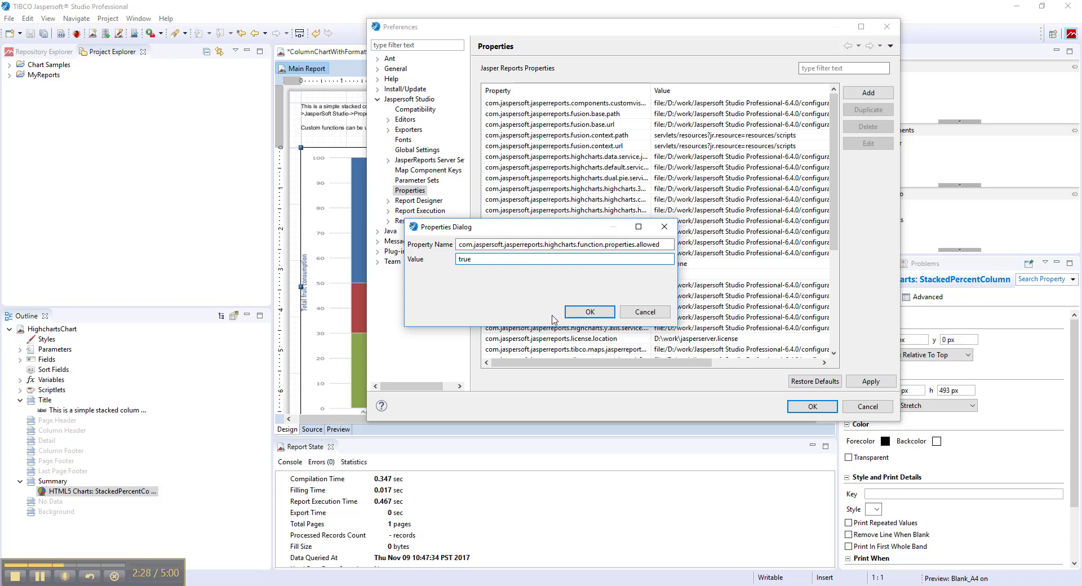
pyautogui.click(586, 313)
pyautogui.click(872, 383)
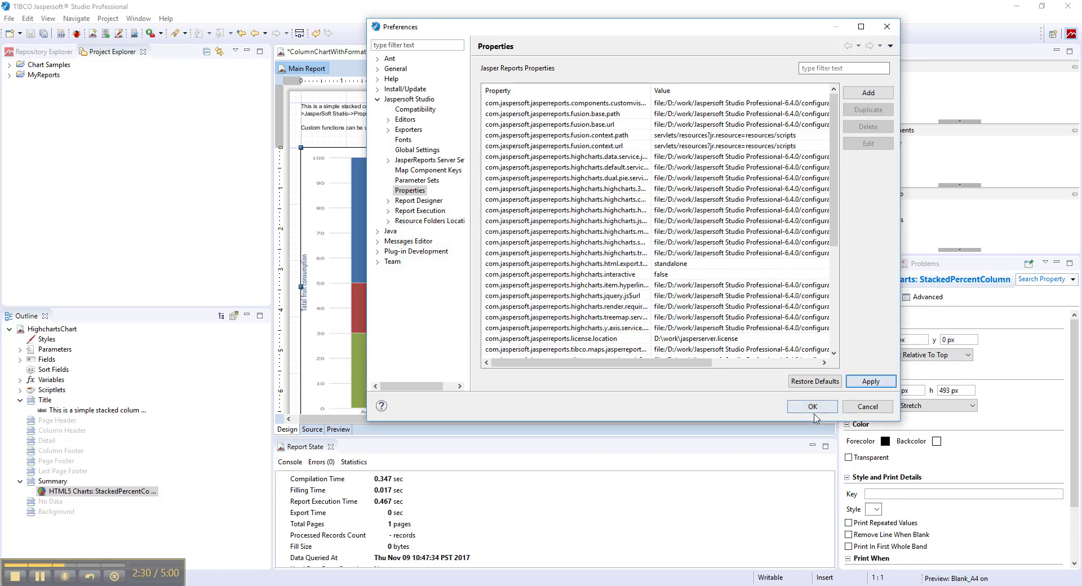
pyautogui.click(814, 409)
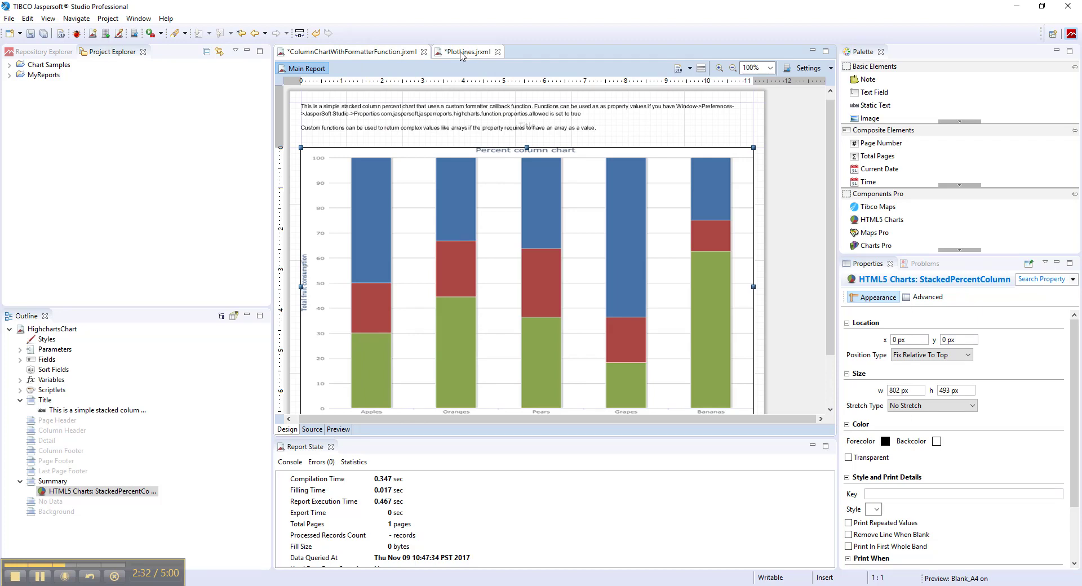
# Step: Open the PlotLines.jrxml source and select the yAxis.plotLines array defining the red line
pyautogui.click(461, 52)
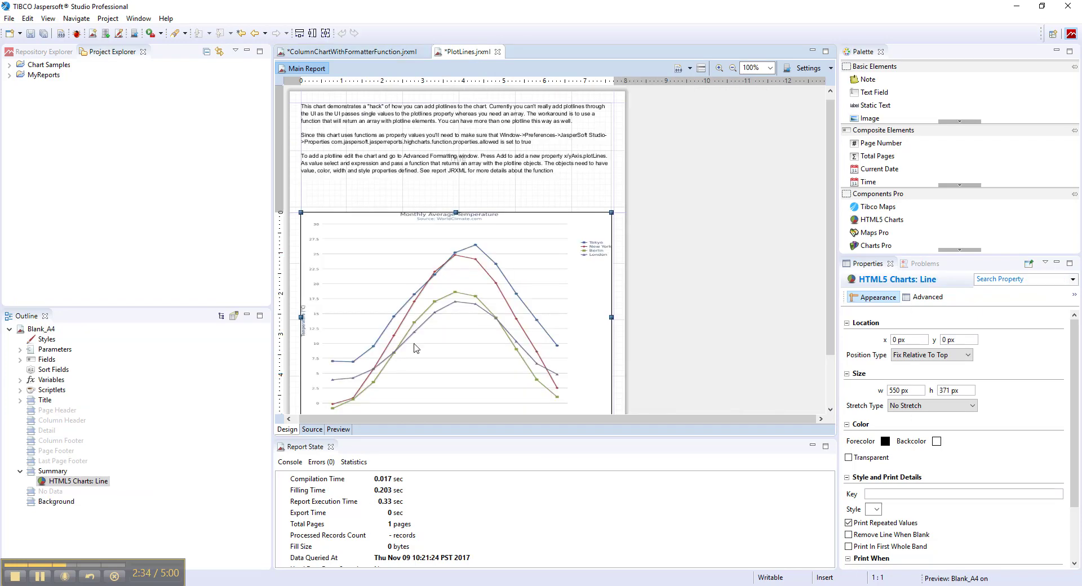
pyautogui.click(312, 429)
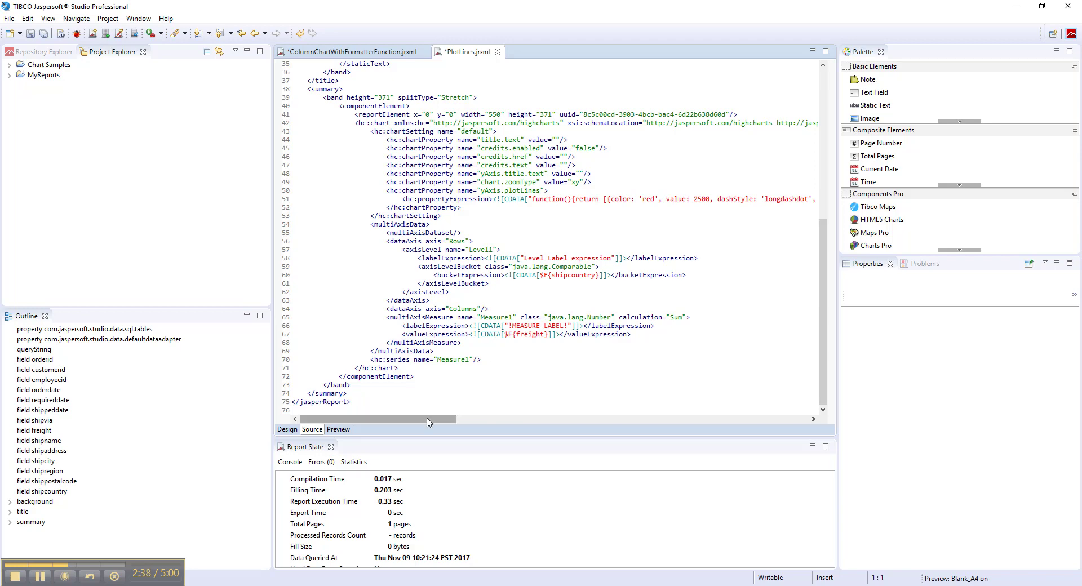
pyautogui.moveTo(395, 419); pyautogui.dragTo(536, 419)
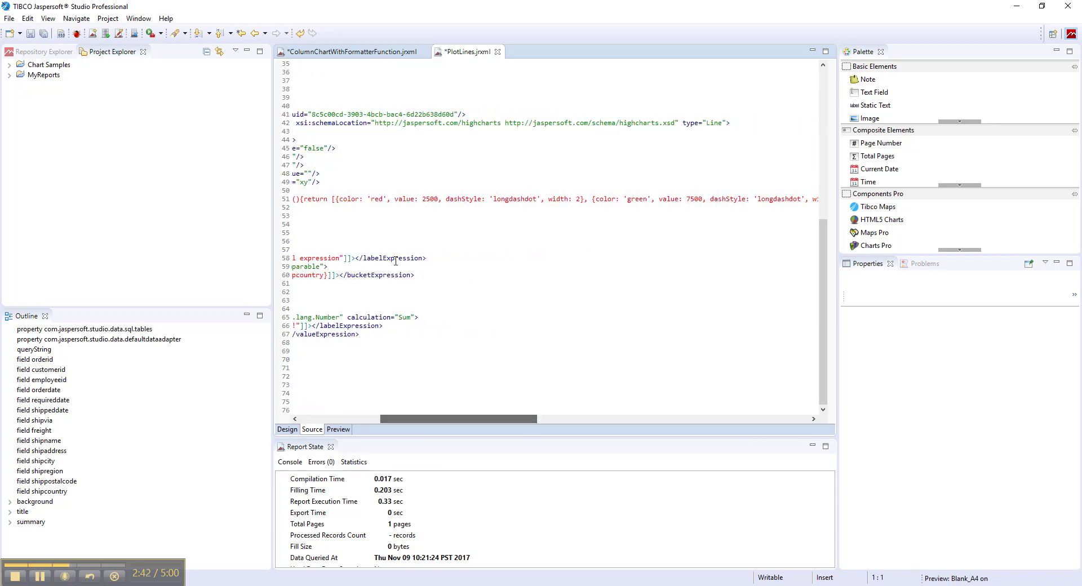
pyautogui.click(333, 200)
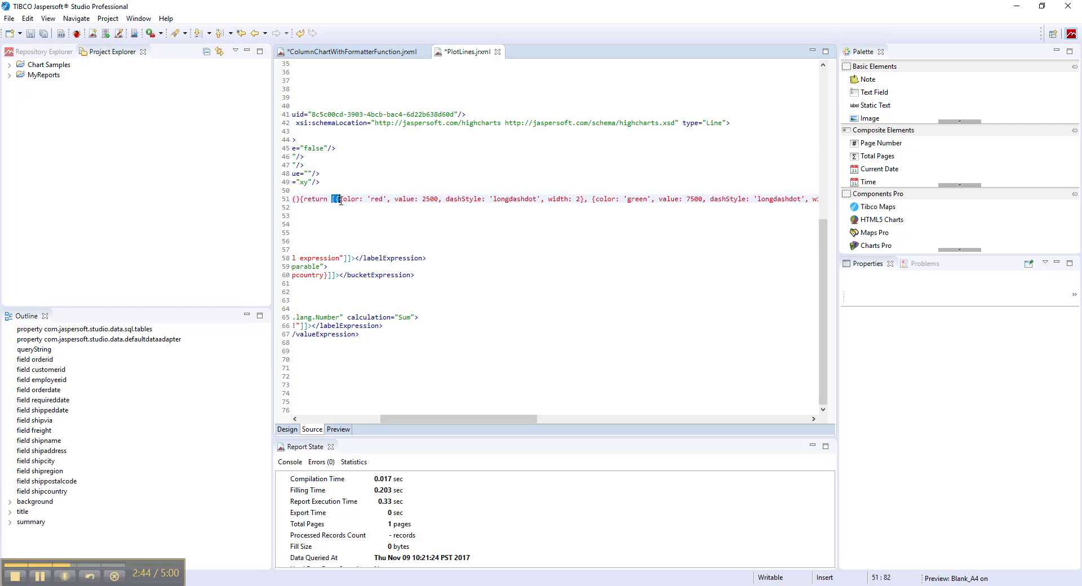
pyautogui.moveTo(340, 201); pyautogui.dragTo(425, 193)
pyautogui.moveTo(560, 188); pyautogui.dragTo(717, 201)
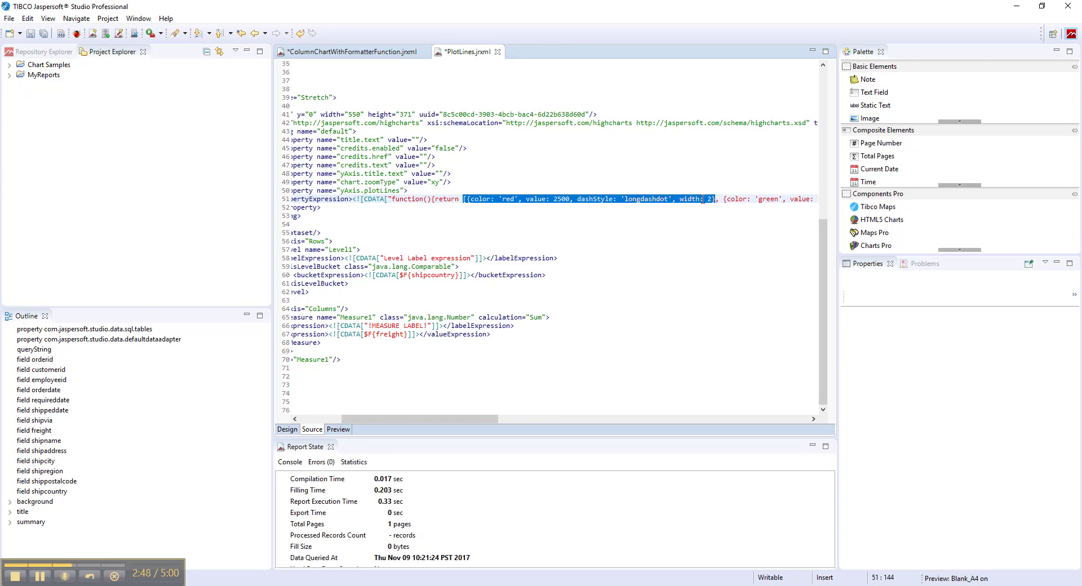
pyautogui.moveTo(460, 419); pyautogui.dragTo(434, 419)
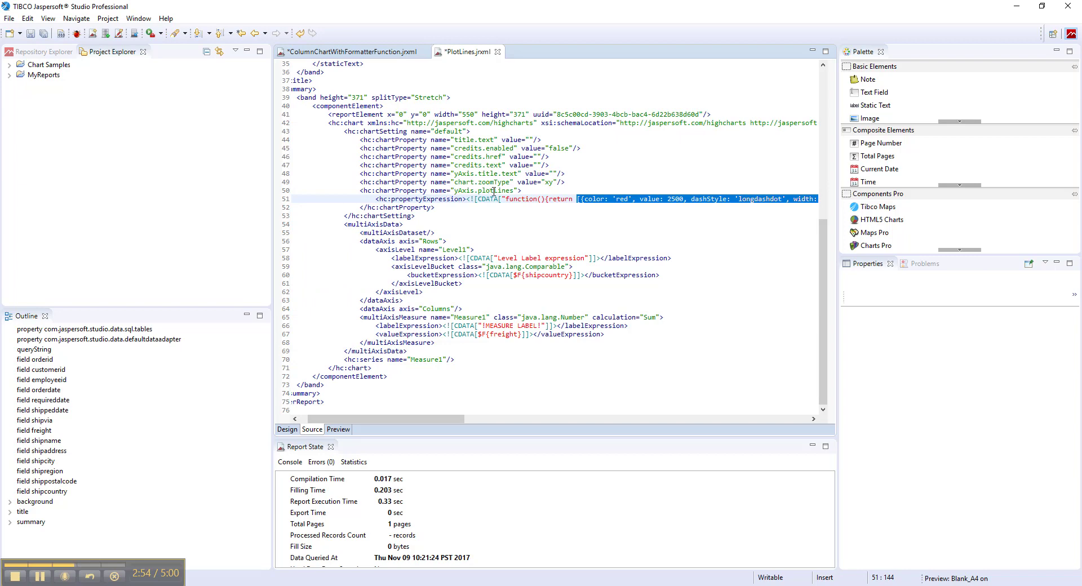
# Step: Preview and rerun PlotLines to show the red 2500 and green 7500 lines, then return to Design
pyautogui.click(339, 430)
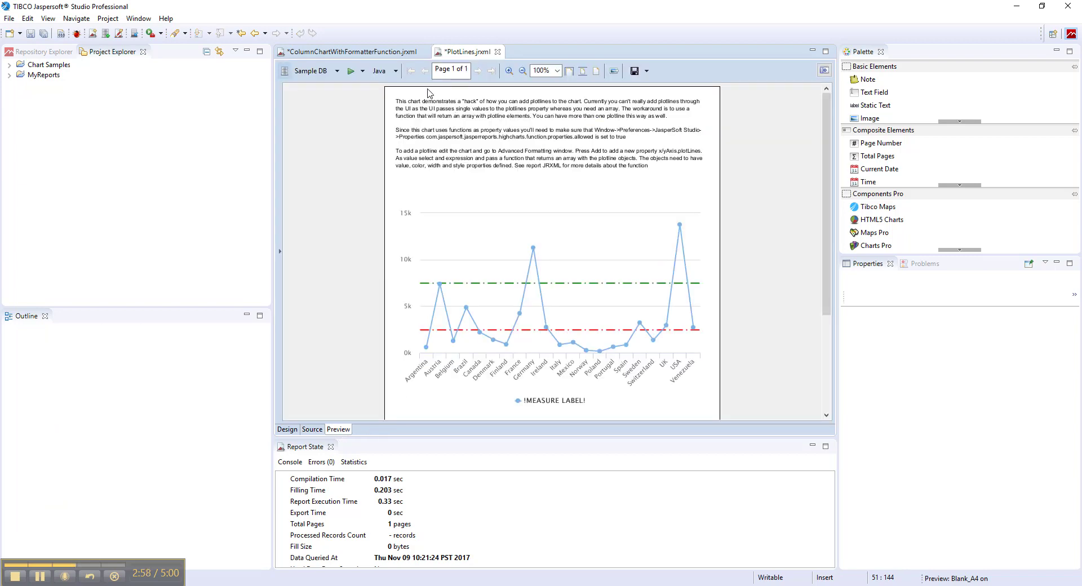
pyautogui.click(350, 71)
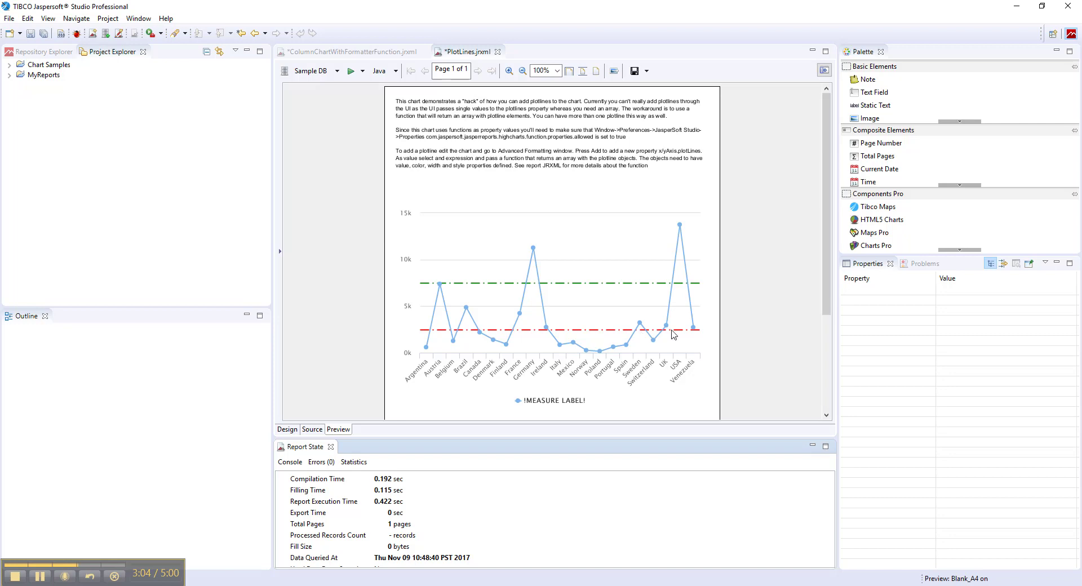
pyautogui.click(282, 429)
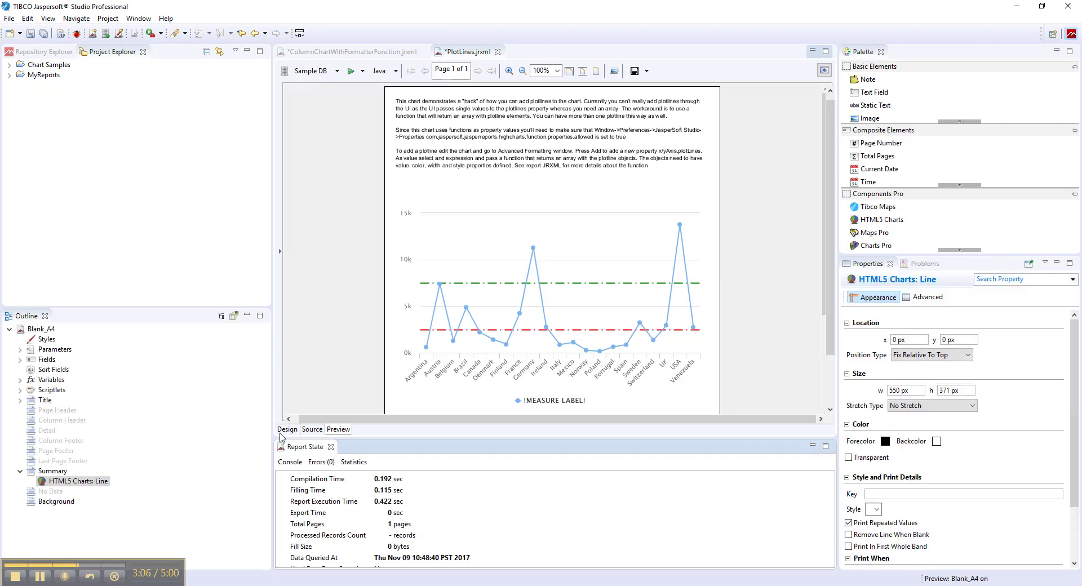
pyautogui.rightClick(414, 272)
# Step: In Edit Chart properties, show Chart Formatting's advanced properties and expand yAxis
pyautogui.click(447, 282)
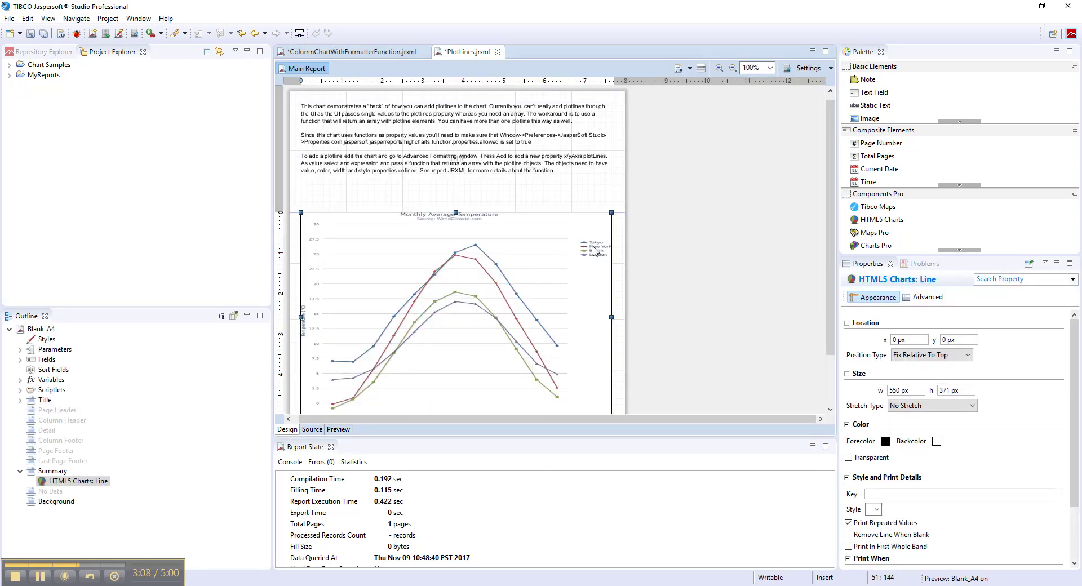
pyautogui.click(514, 91)
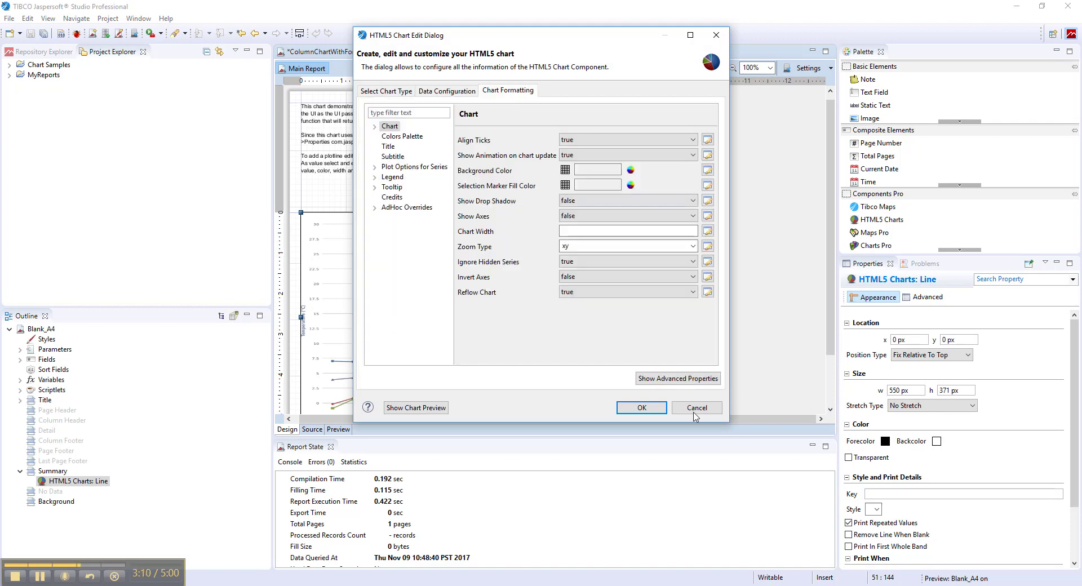
pyautogui.click(682, 381)
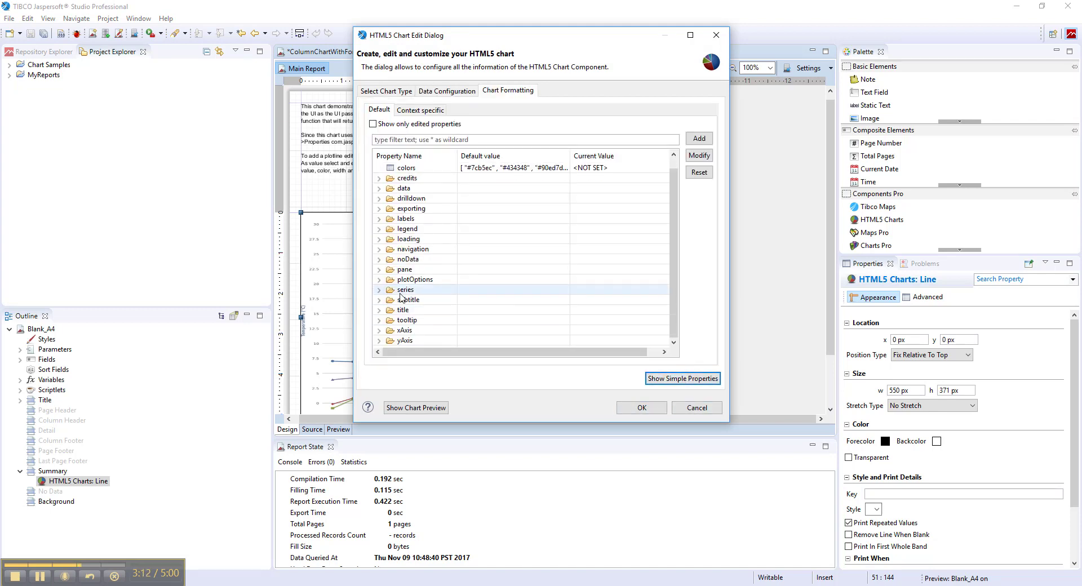
pyautogui.scroll(-1, 382, 297)
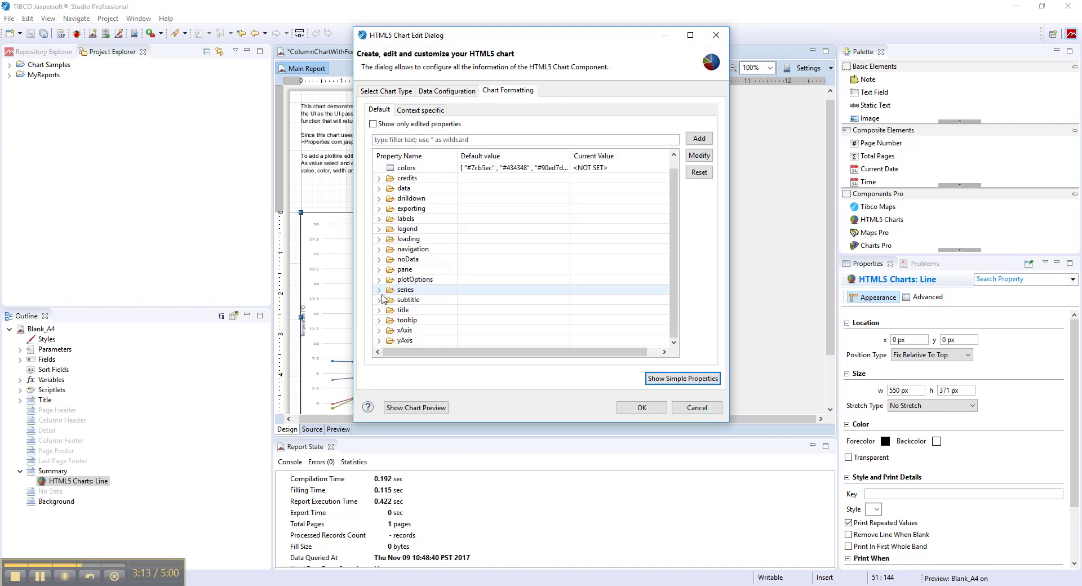
pyautogui.click(379, 340)
pyautogui.scroll(-6, 404, 333)
pyautogui.scroll(-10, 404, 331)
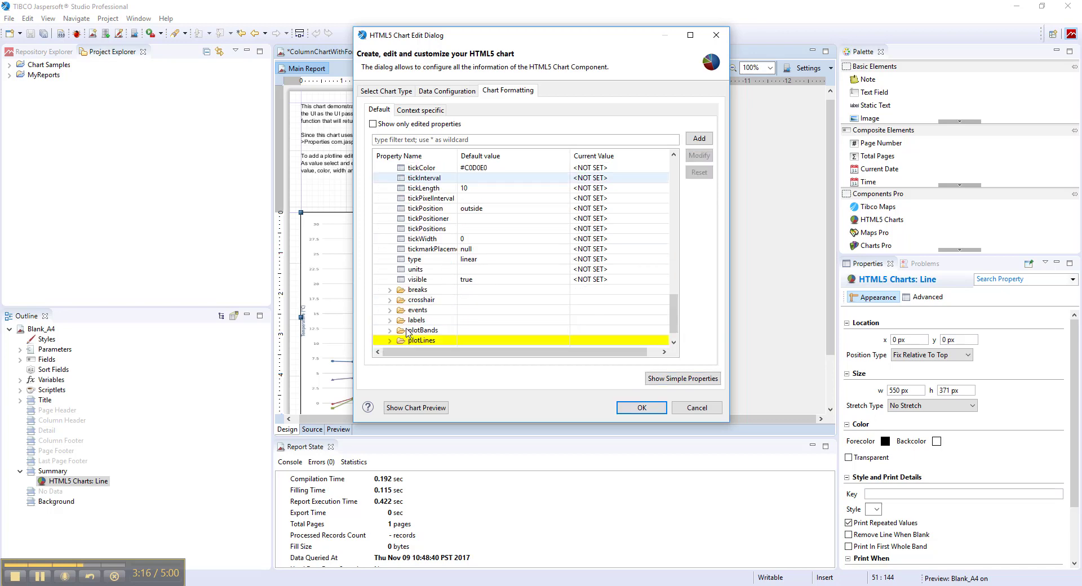
# Step: Draft a yAxis.plo expression property, cancel both dialogs, and view the JRXML source
pyautogui.click(701, 141)
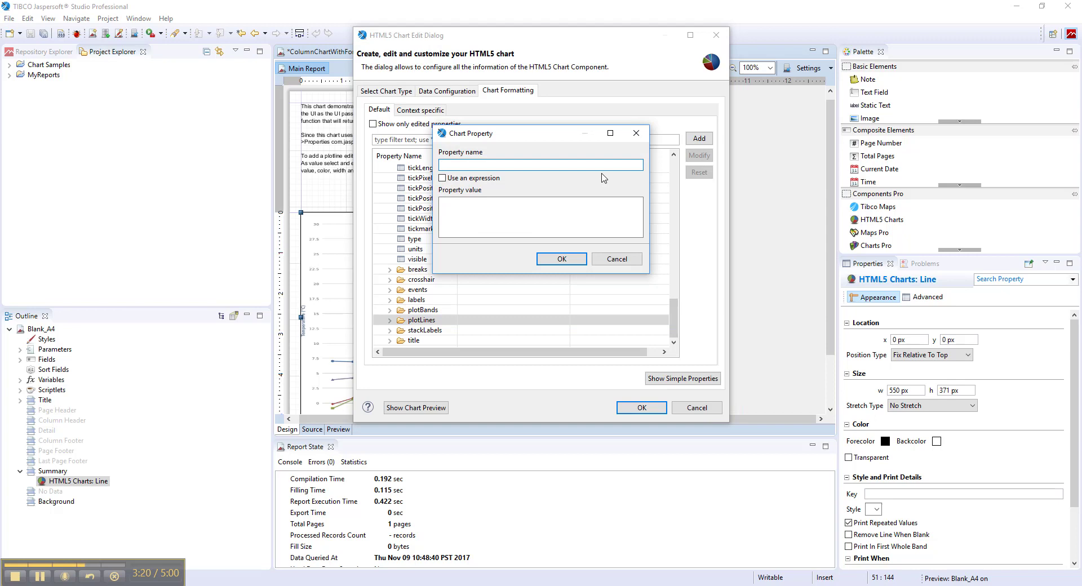
pyautogui.write('yAxis.plotLines')
pyautogui.click(443, 177)
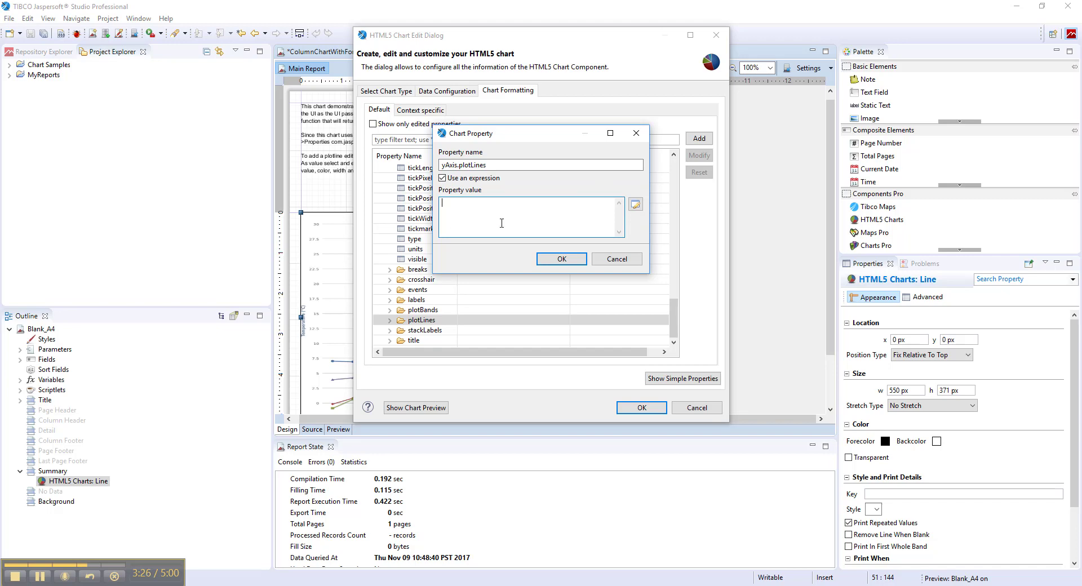
pyautogui.click(616, 258)
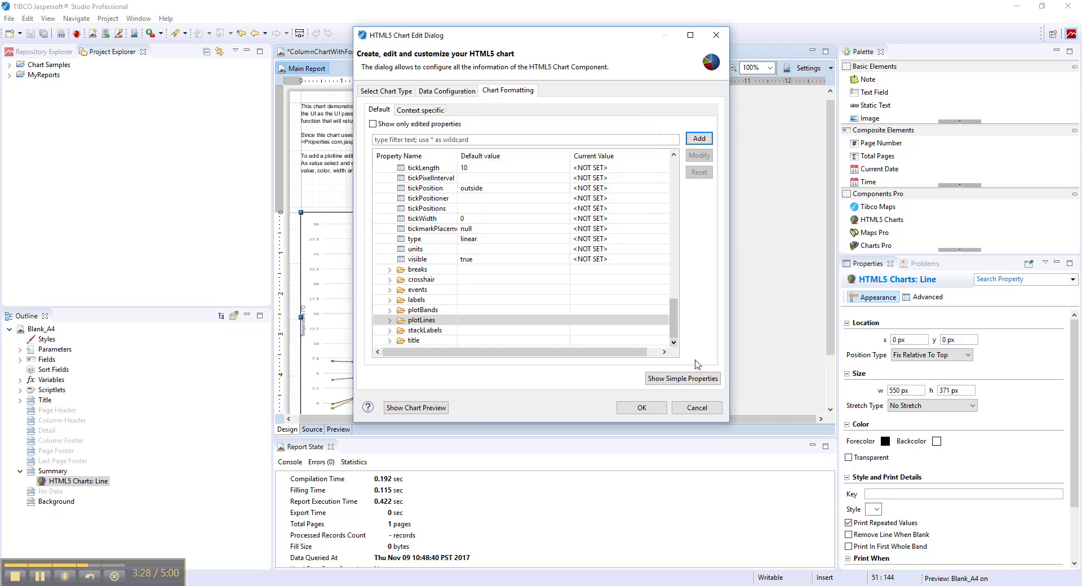
pyautogui.click(695, 407)
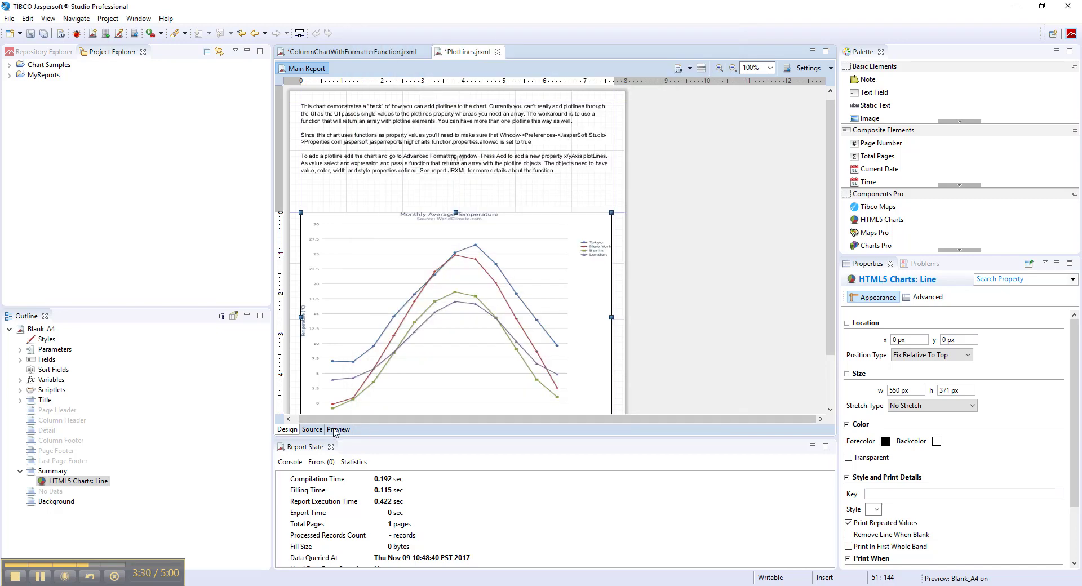
pyautogui.click(311, 429)
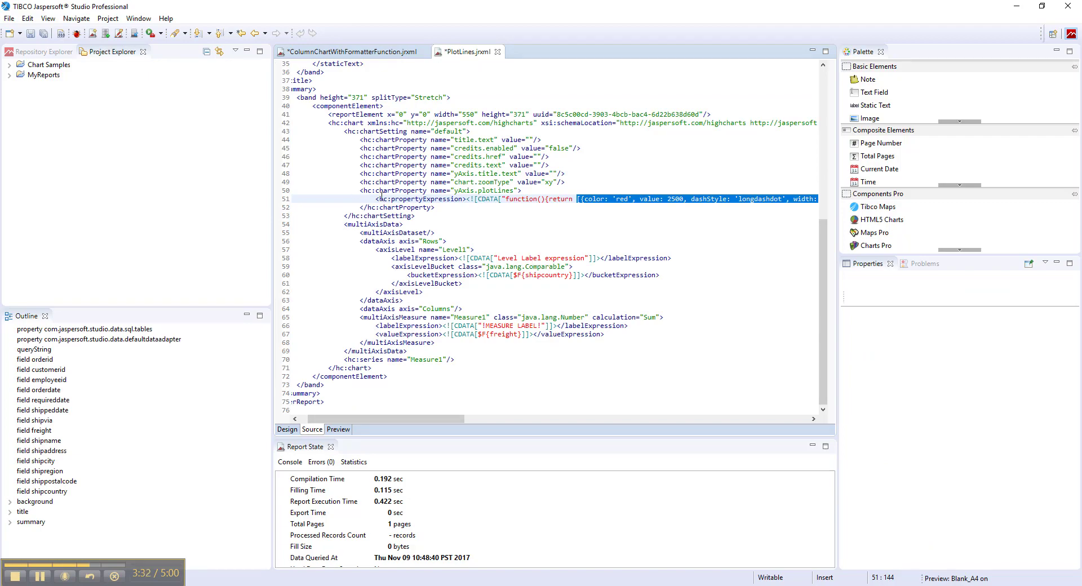